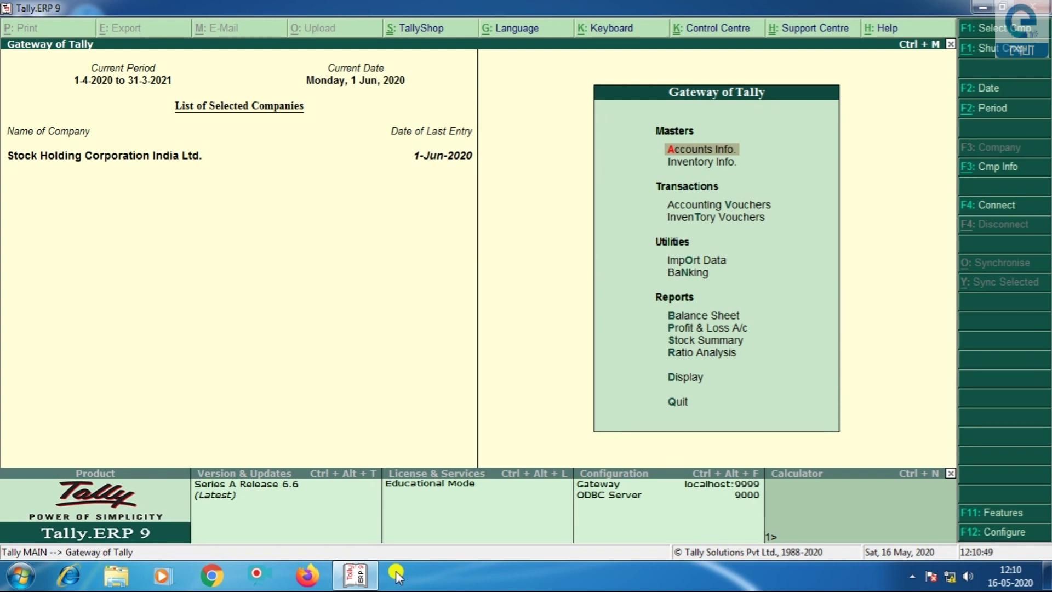
Open the ledger selection list under Accounts Info. for altering a single ledger.
key(Down)
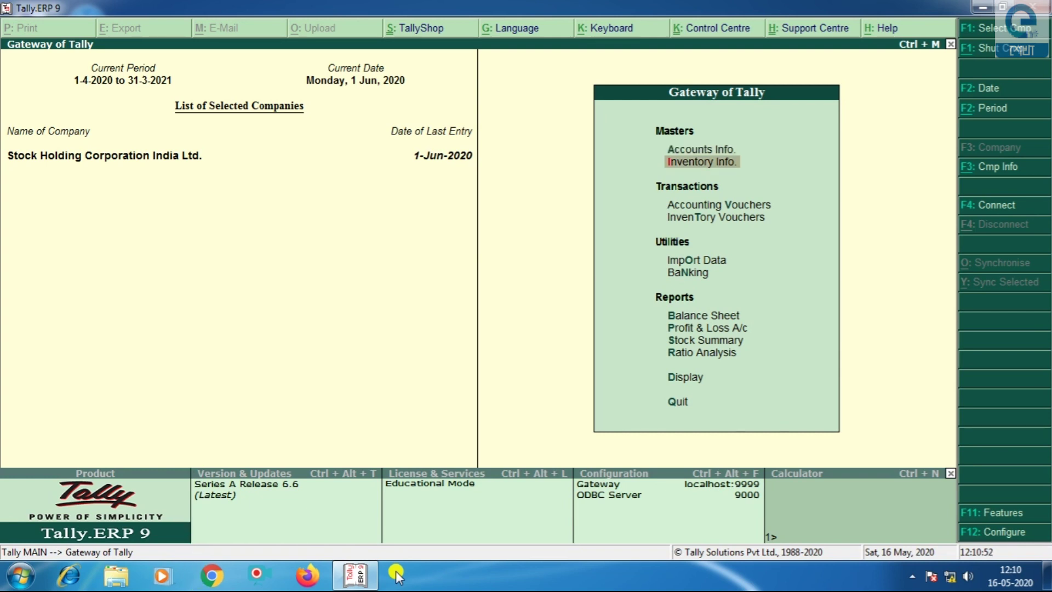
key(Up)
key(Return)
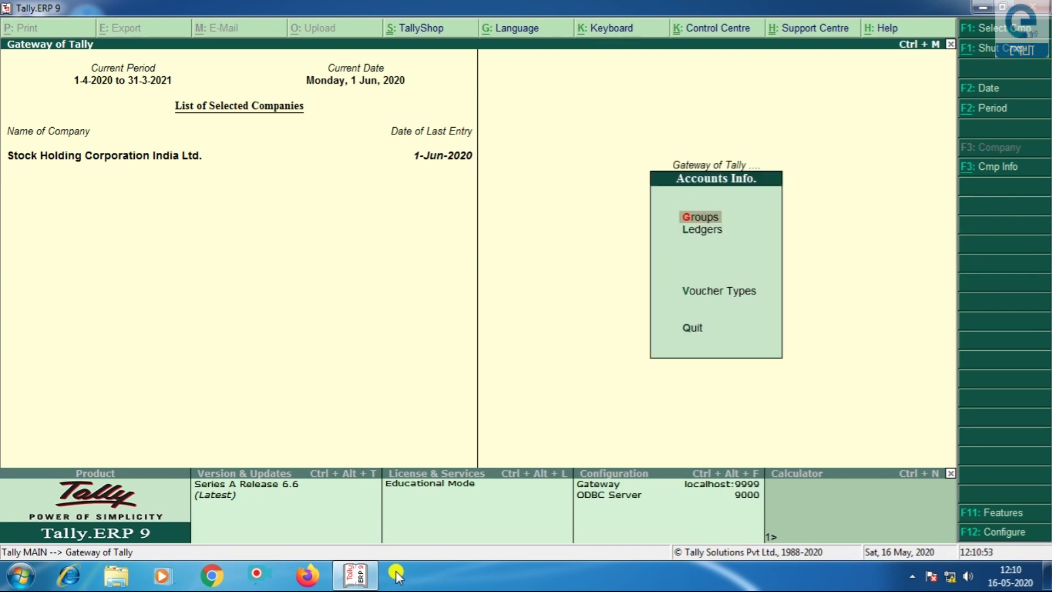
key(Down)
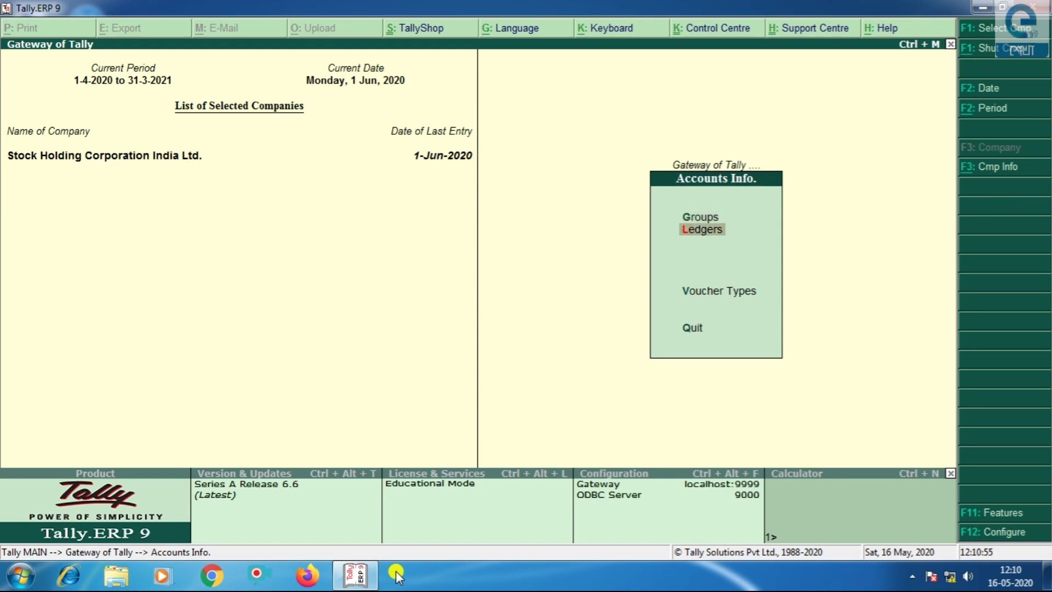
key(Return)
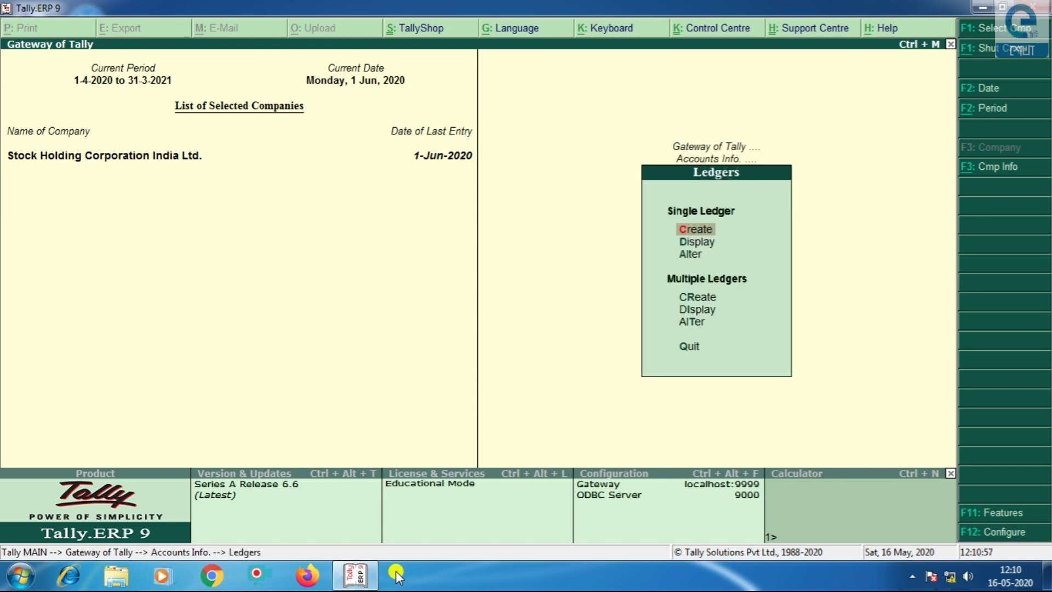
key(Down)
key(Down)
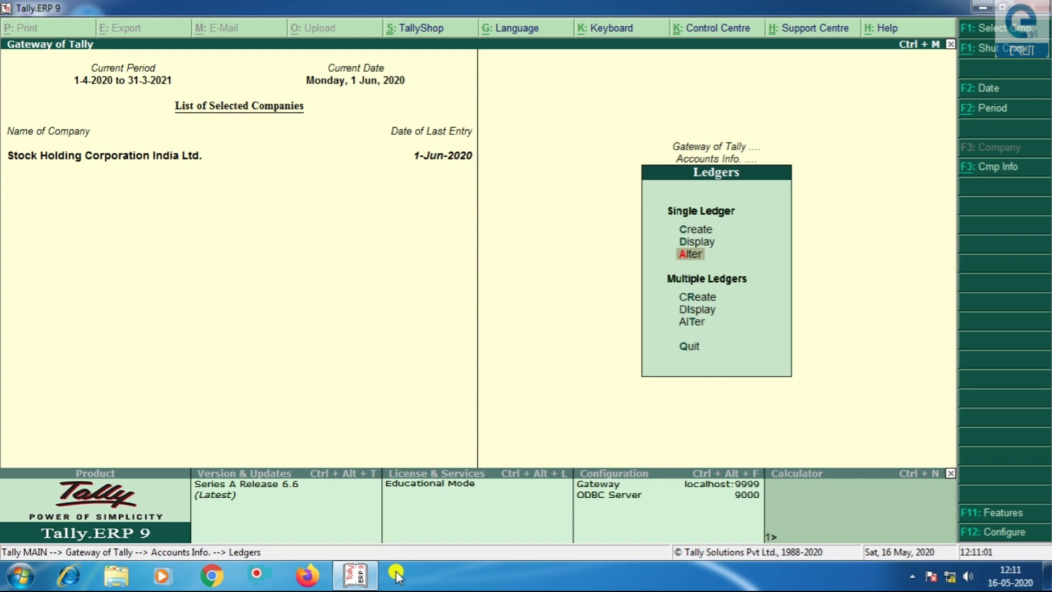
key(Return)
Open the PURCHASE (INTER) ledger for alteration.
key(Down)
key(Down)
key(Down)
key(Down)
key(Down)
key(Down)
key(Down)
key(Down)
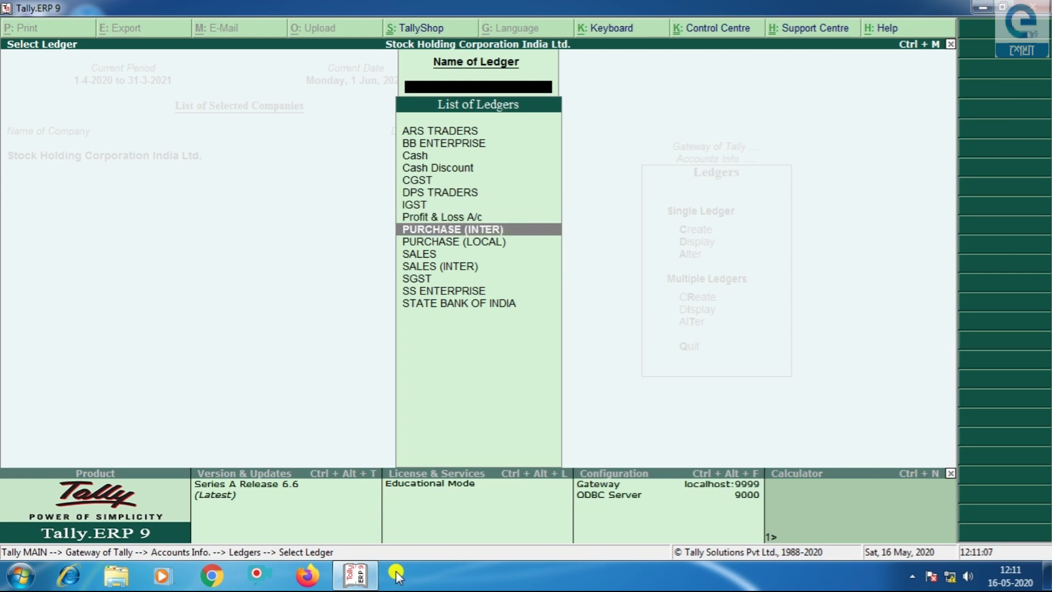
key(Return)
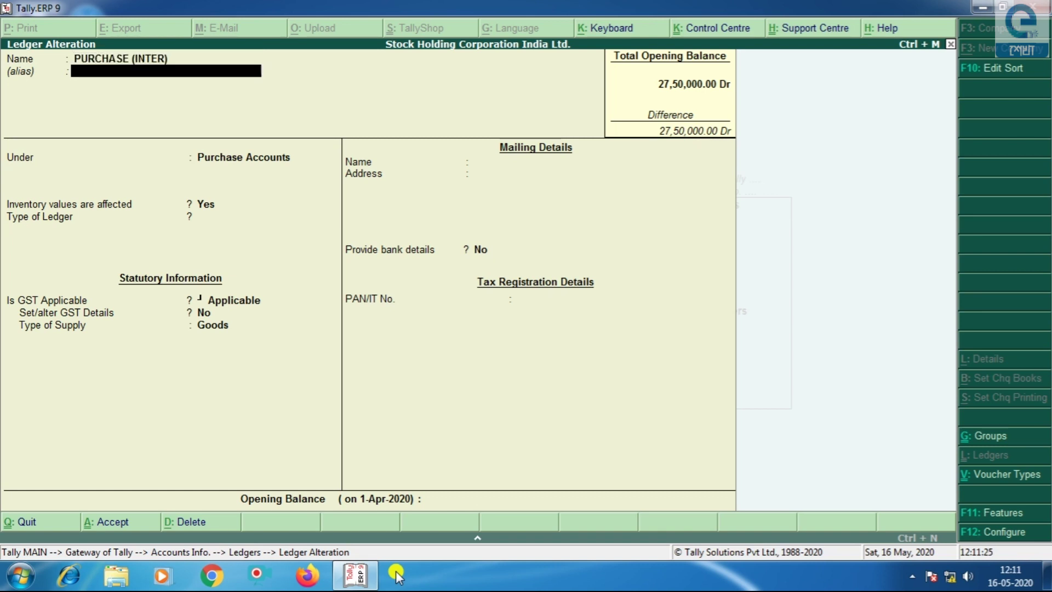
Keep the ledger under Purchase Accounts with inventory values affected and GST Applicable, and set its type of ledger to Not Applicable.
key(Return)
key(Return)
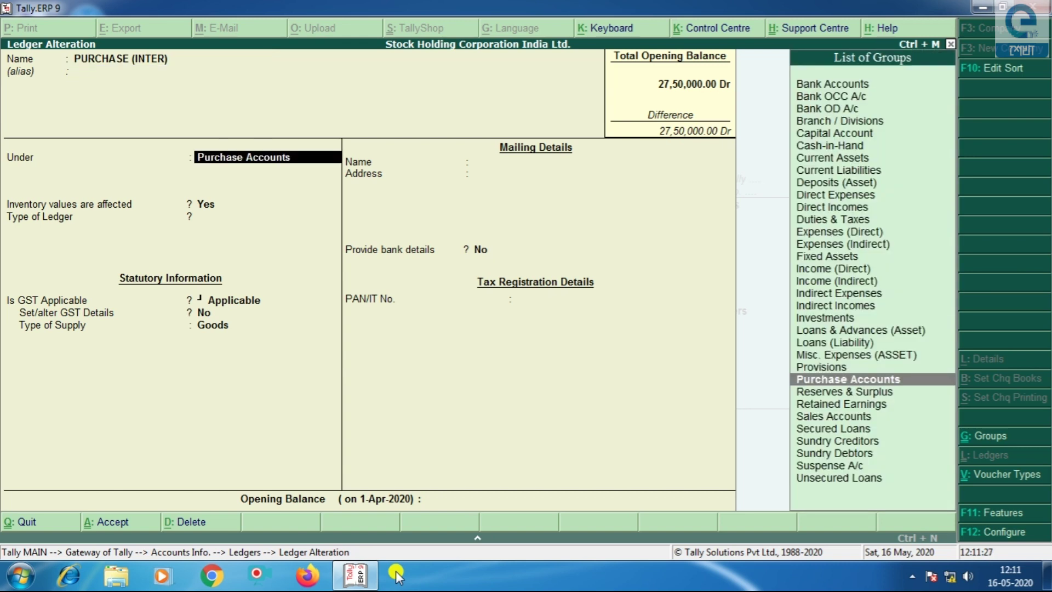
key(Return)
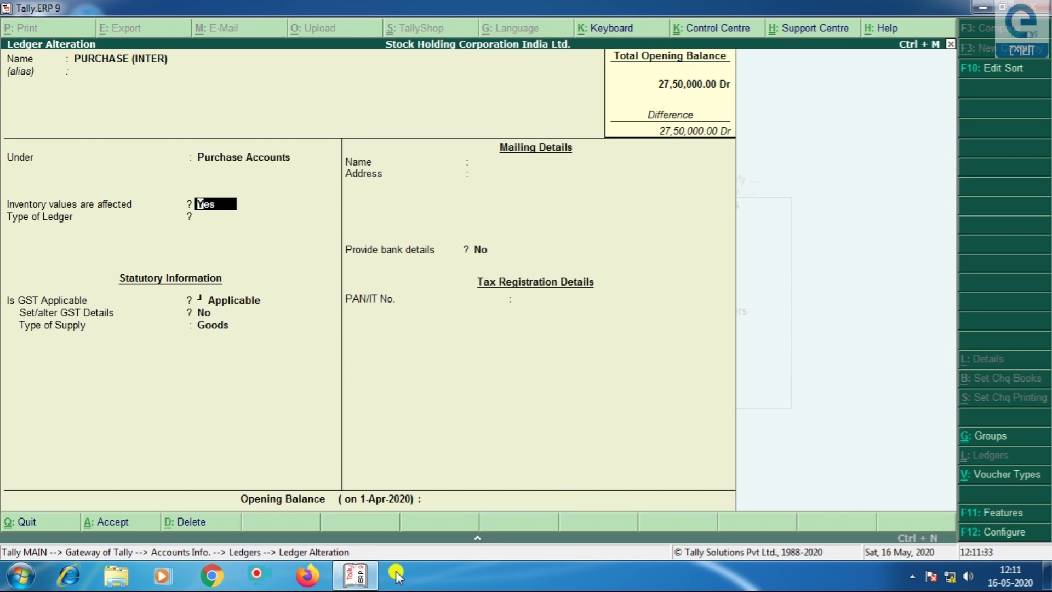
key(Return)
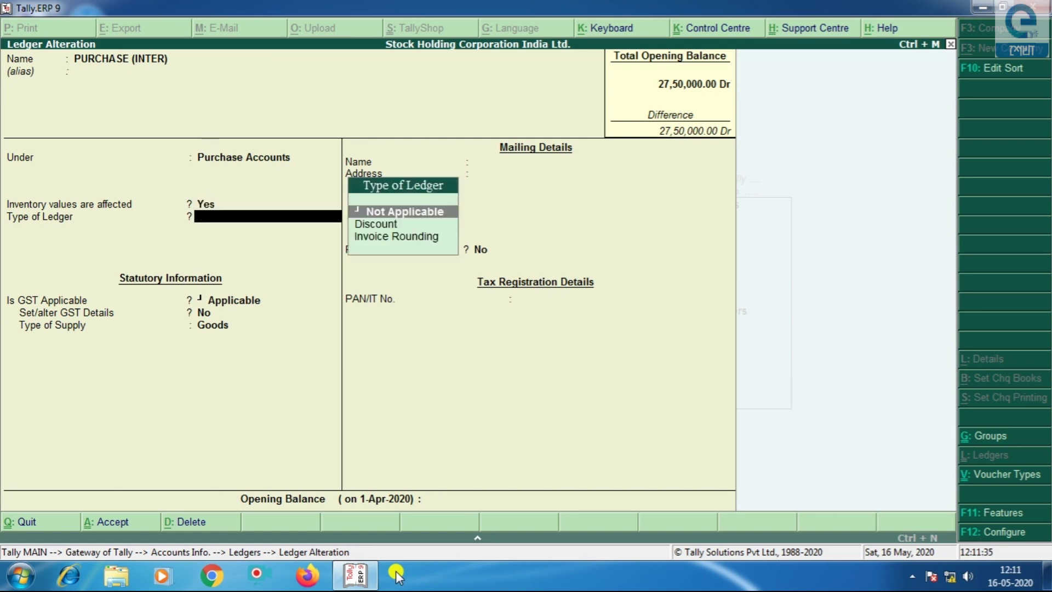
key(Return)
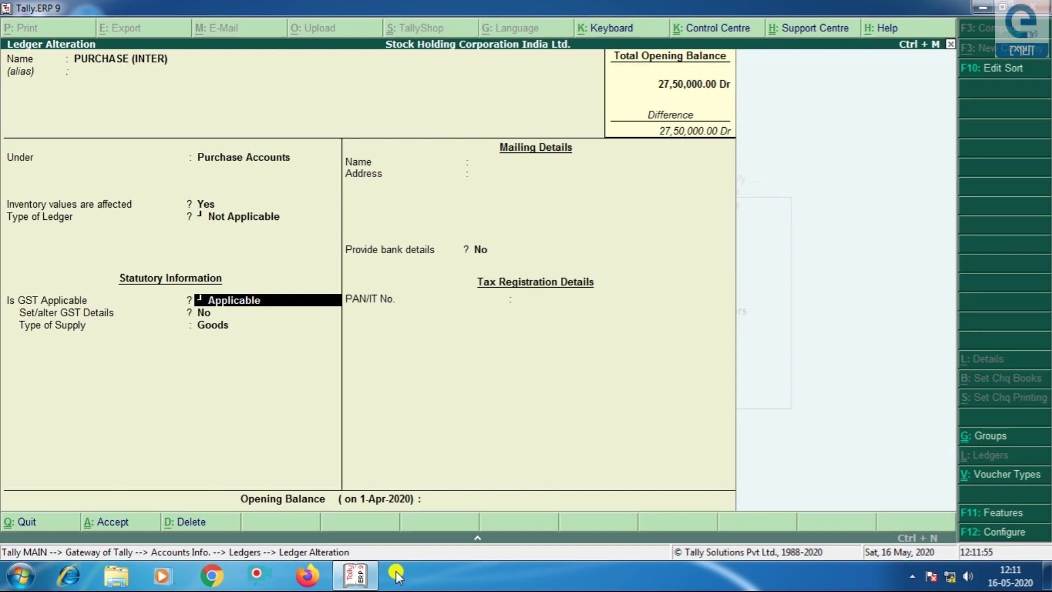
key(Return)
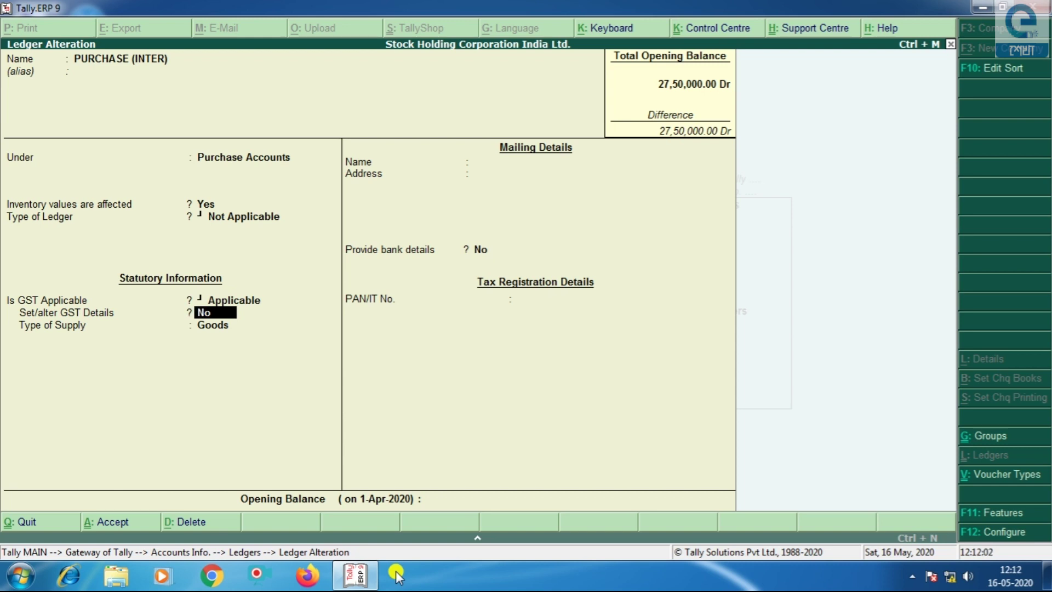
Enable Set/alter GST Details and accept Interstate Purchase Taxable with Integrated Tax 18%, Central Tax 9%, State Tax 9% and Cess 0%.
text(y)
key(Return)
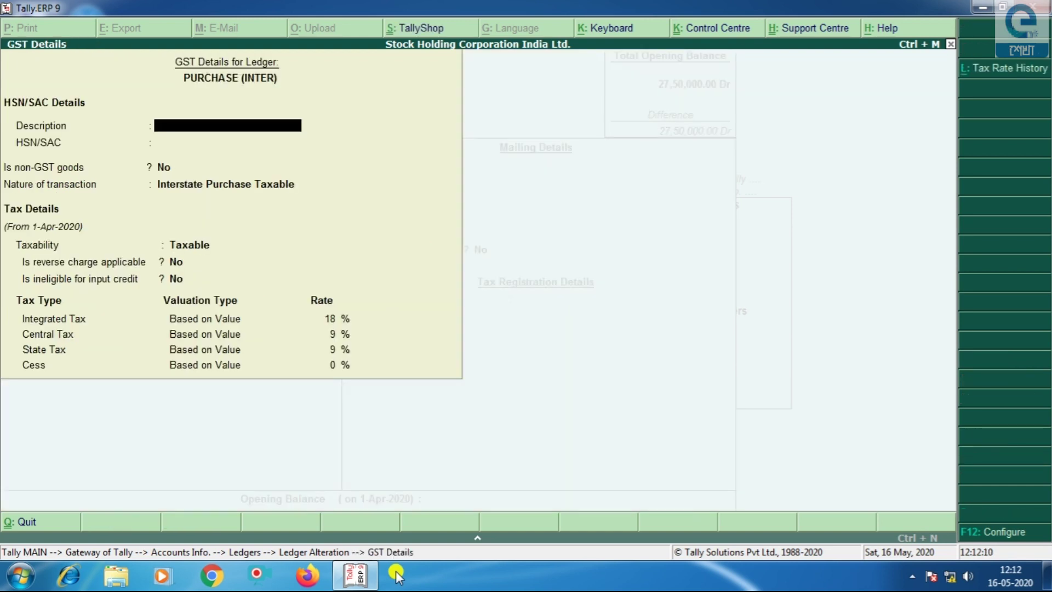
key(Return)
key(Return)
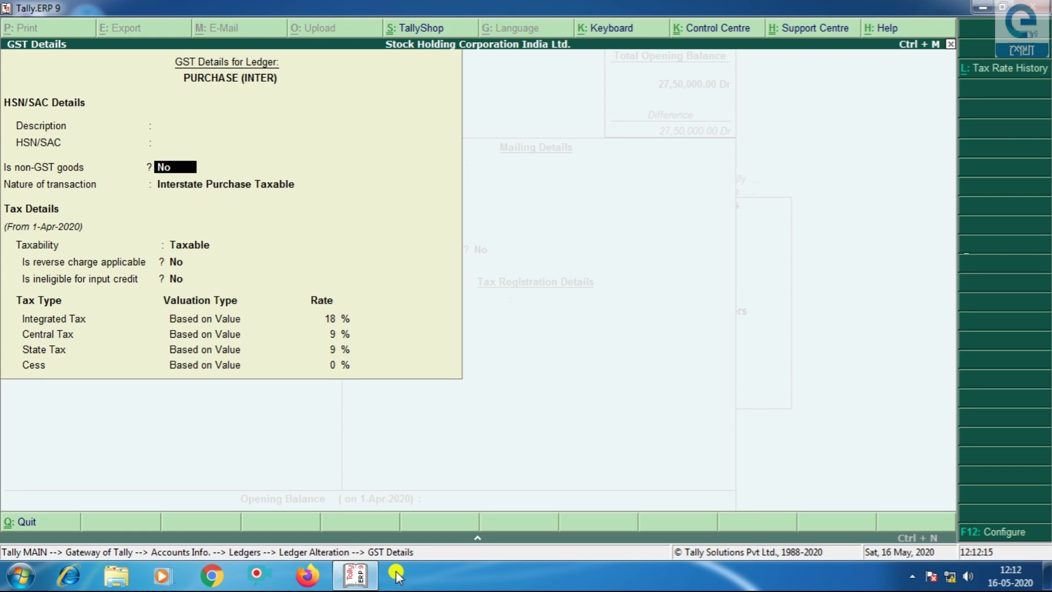
key(Return)
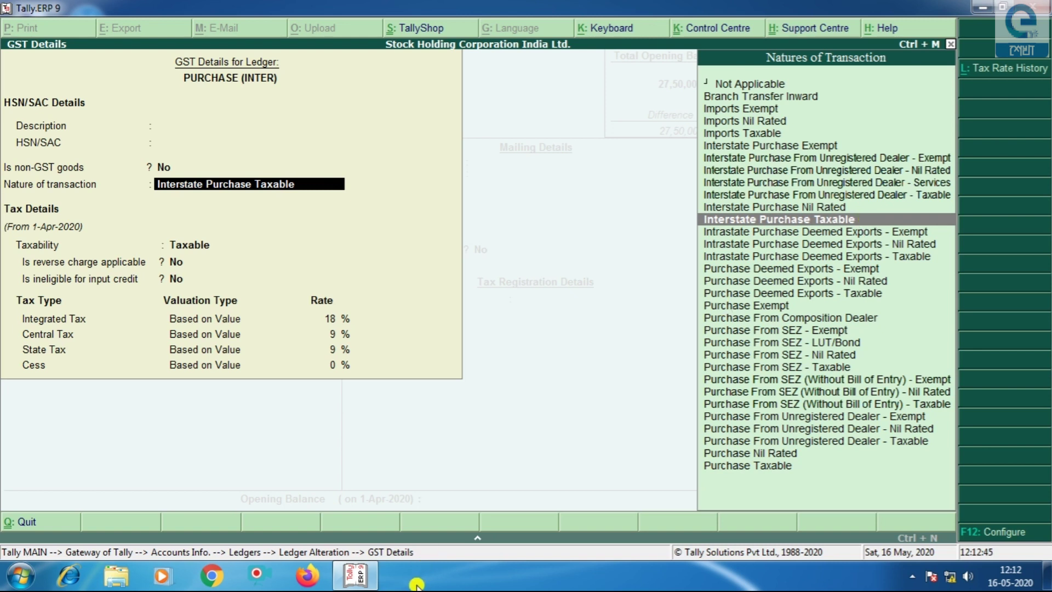
key(Return)
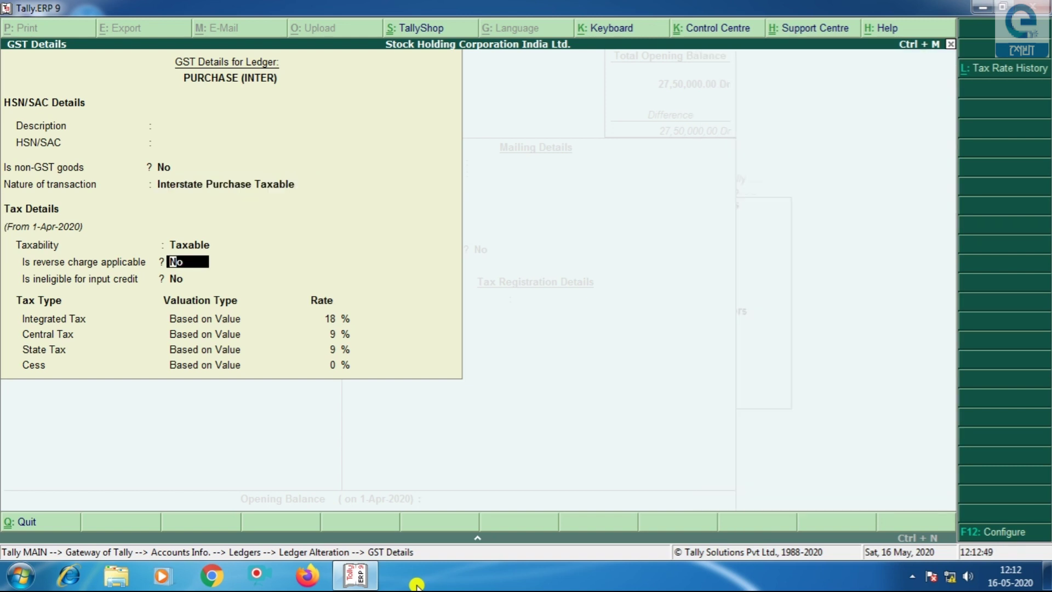
key(Return)
key(Return)
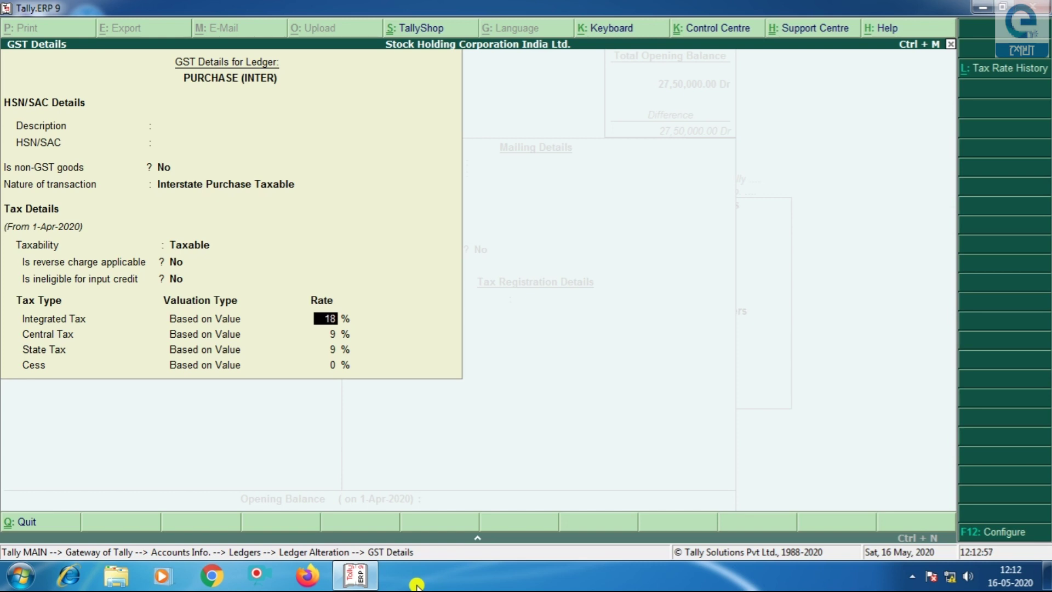
key(Return)
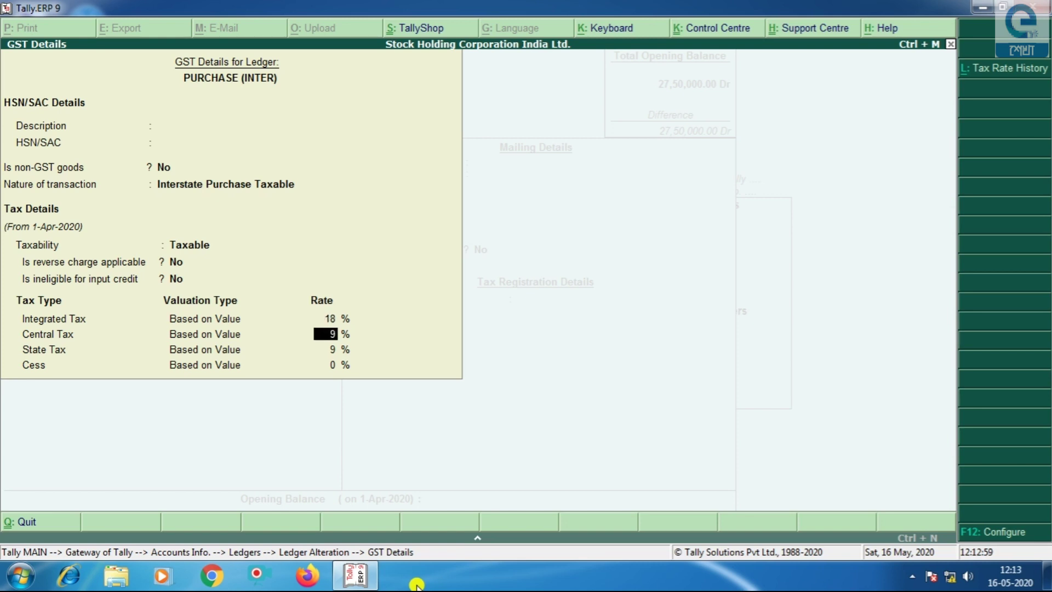
key(Return)
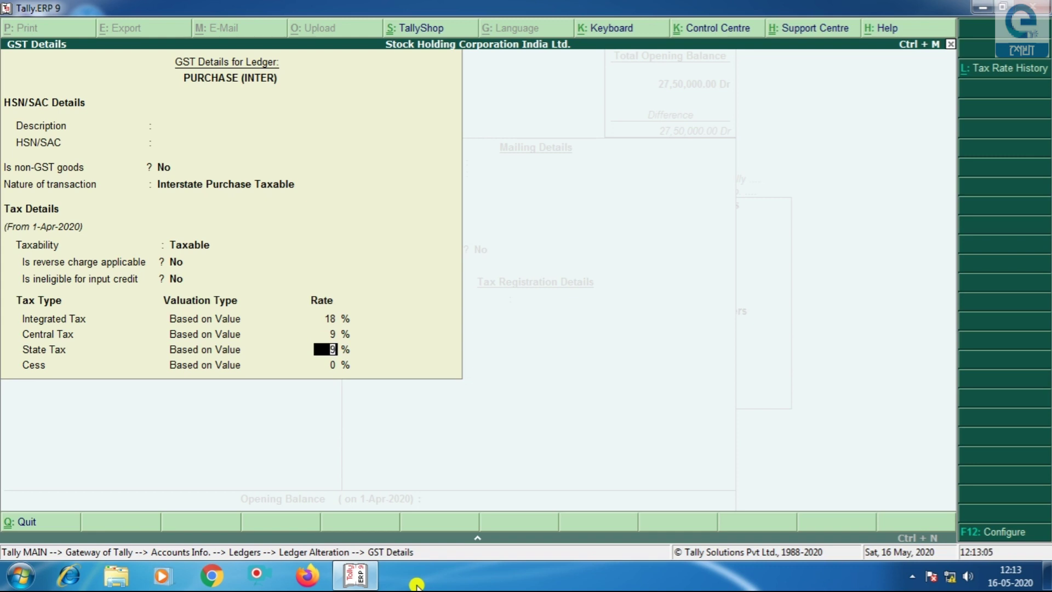
key(Return)
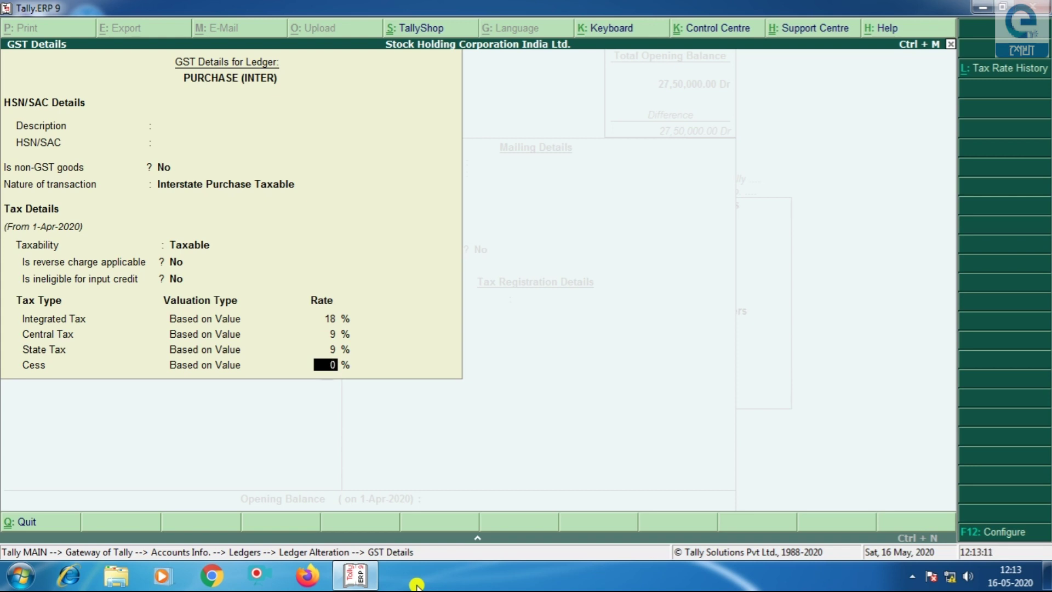
key(Return)
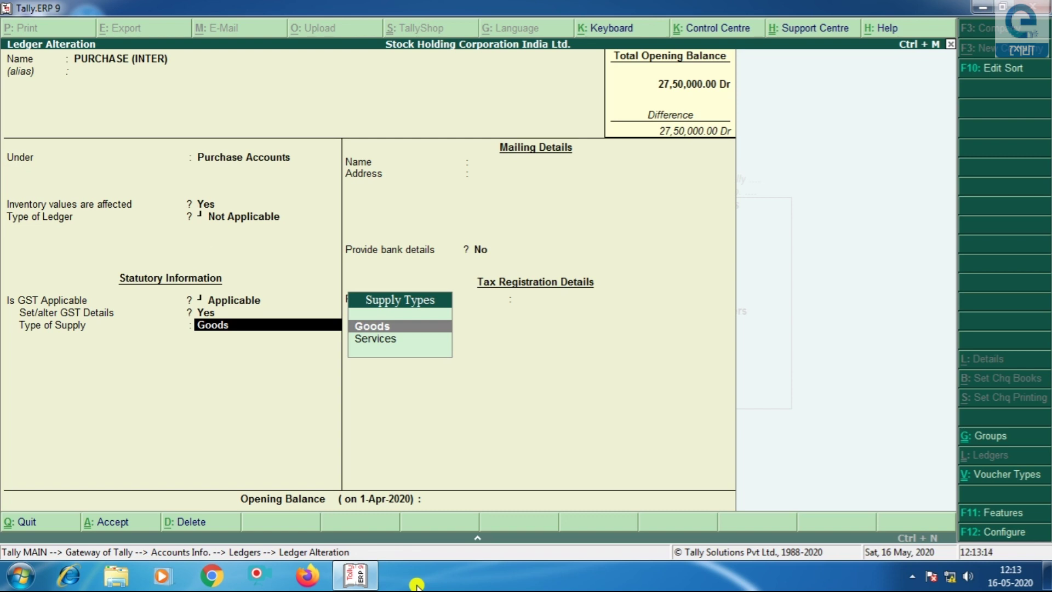
Keep the supply type as Goods without bank details or an opening balance, and save the purchase ledger.
key(Return)
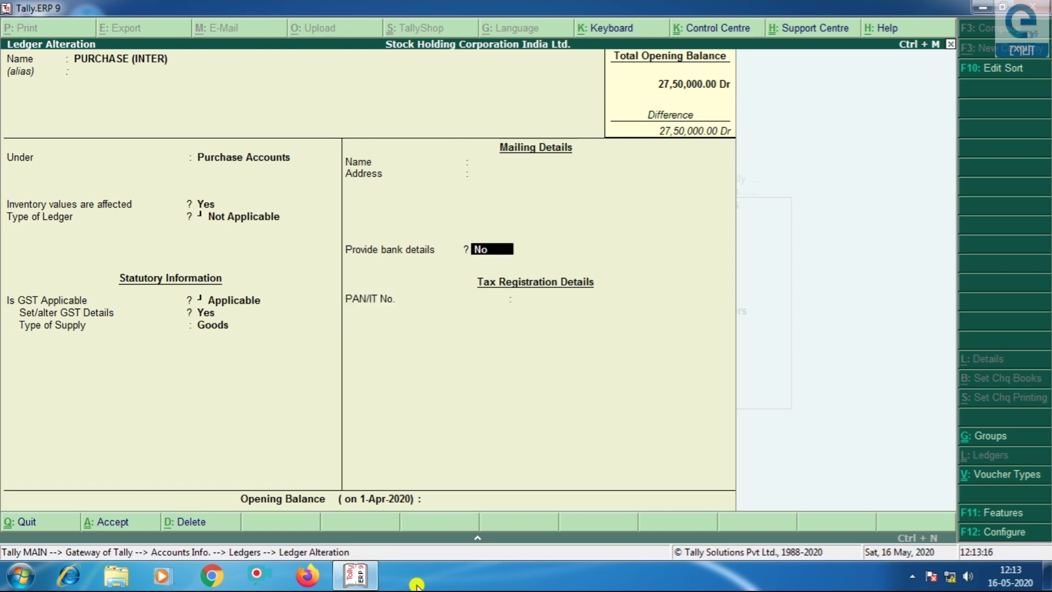
key(Return)
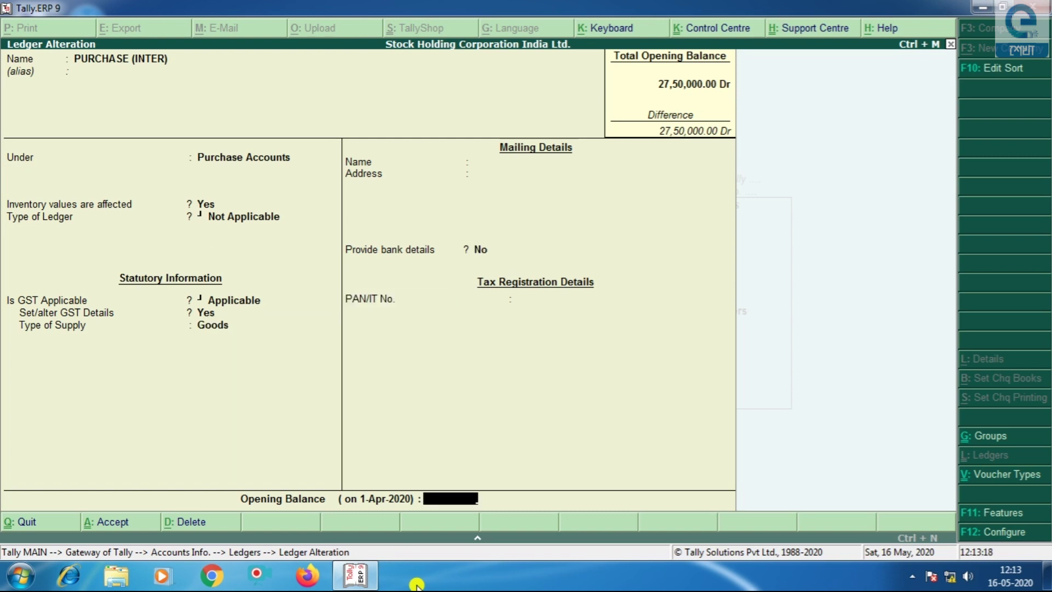
key(Return)
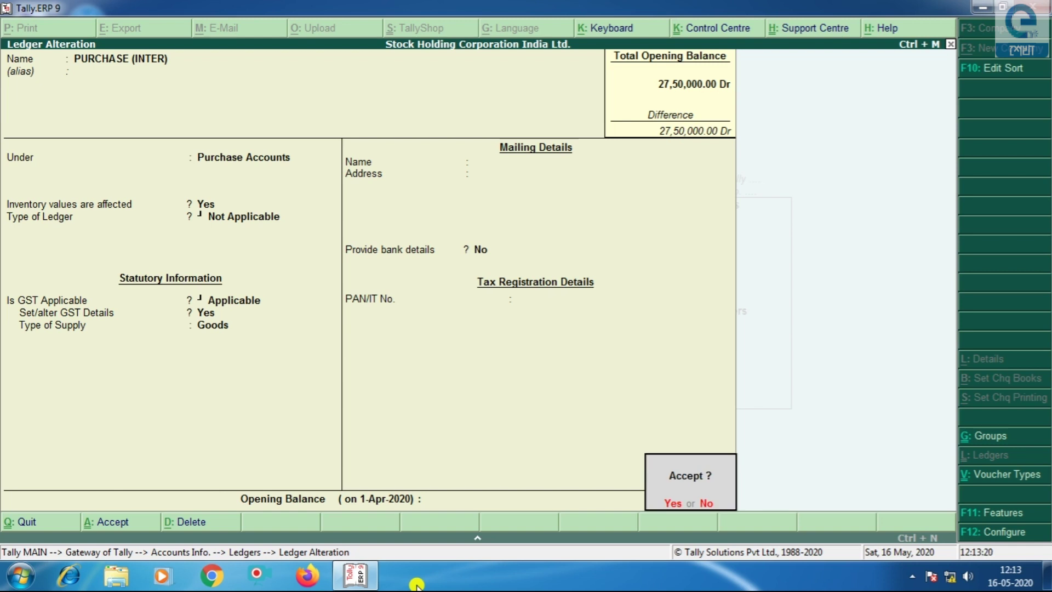
key(Return)
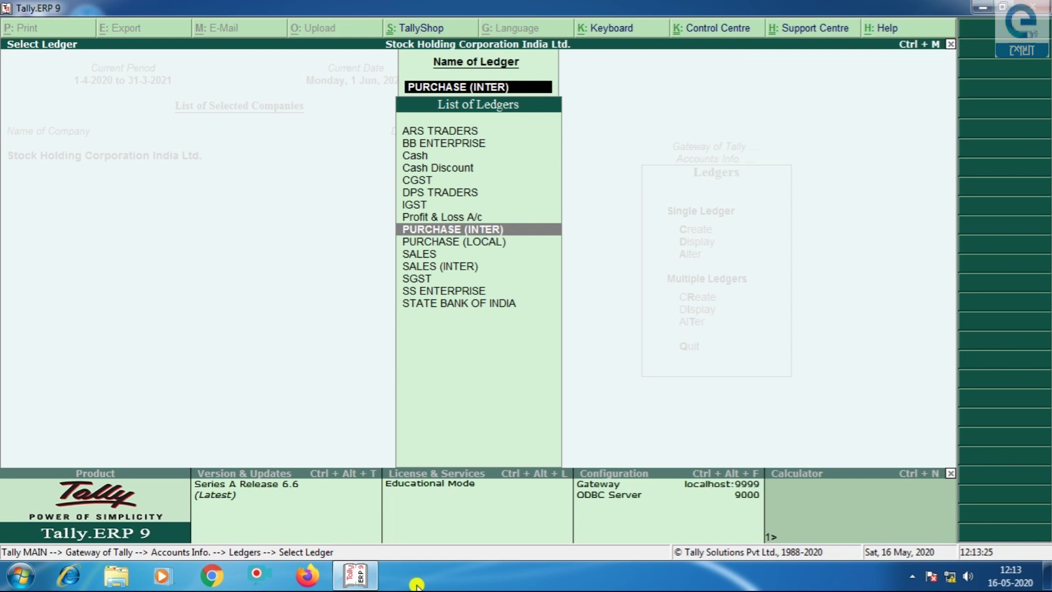
Open the SALES (INTER) ledger for alteration.
key(Down)
key(Down)
key(Down)
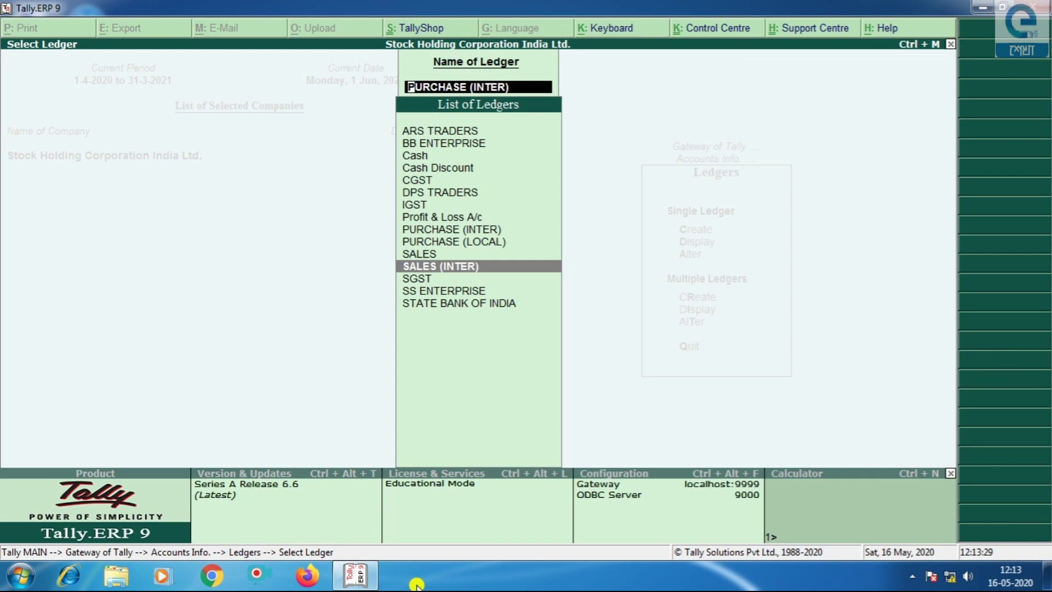
key(Return)
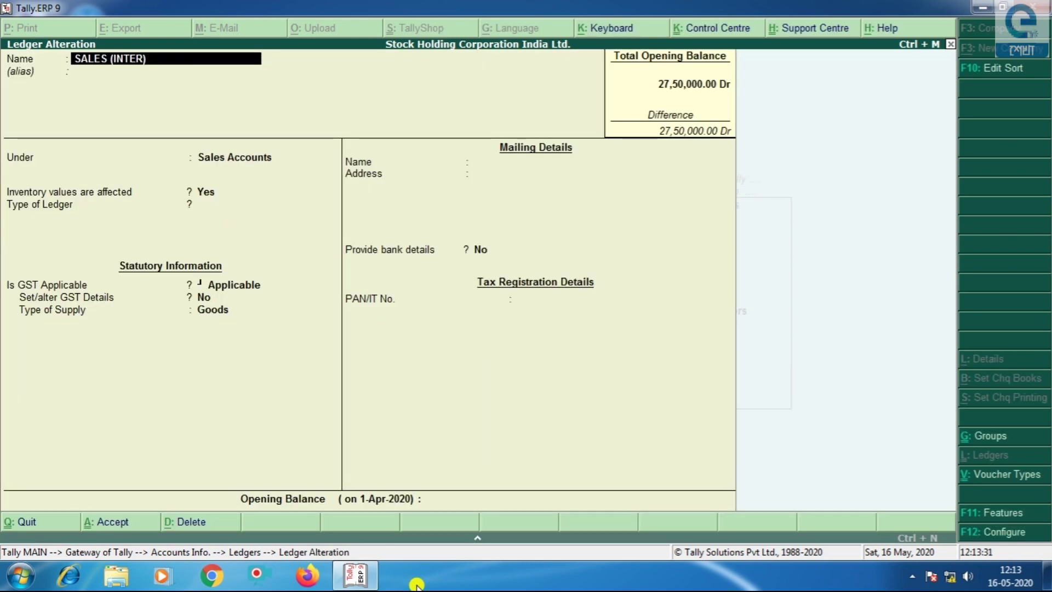
Keep the ledger under Sales Accounts with inventory values affected and GST Applicable, and set its type of ledger to Not Applicable.
key(Return)
key(Return)
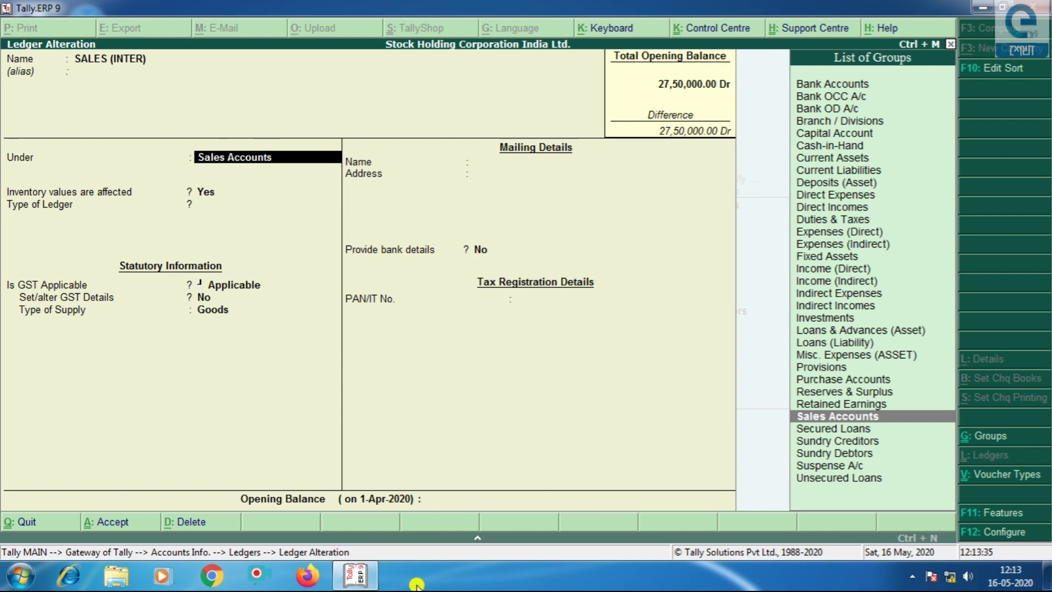
key(Return)
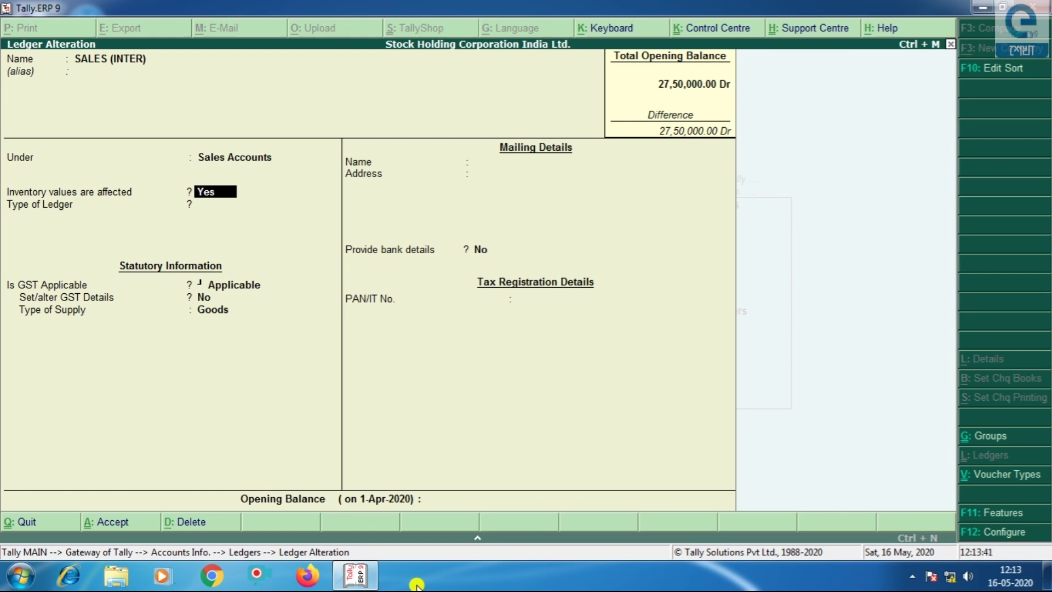
key(Return)
key(Return)
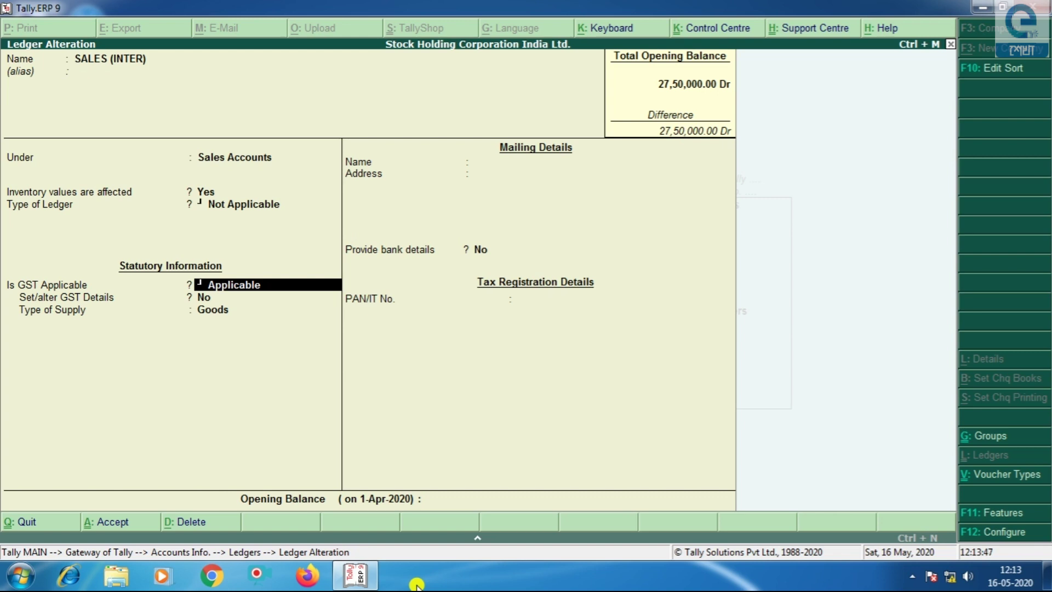
key(Return)
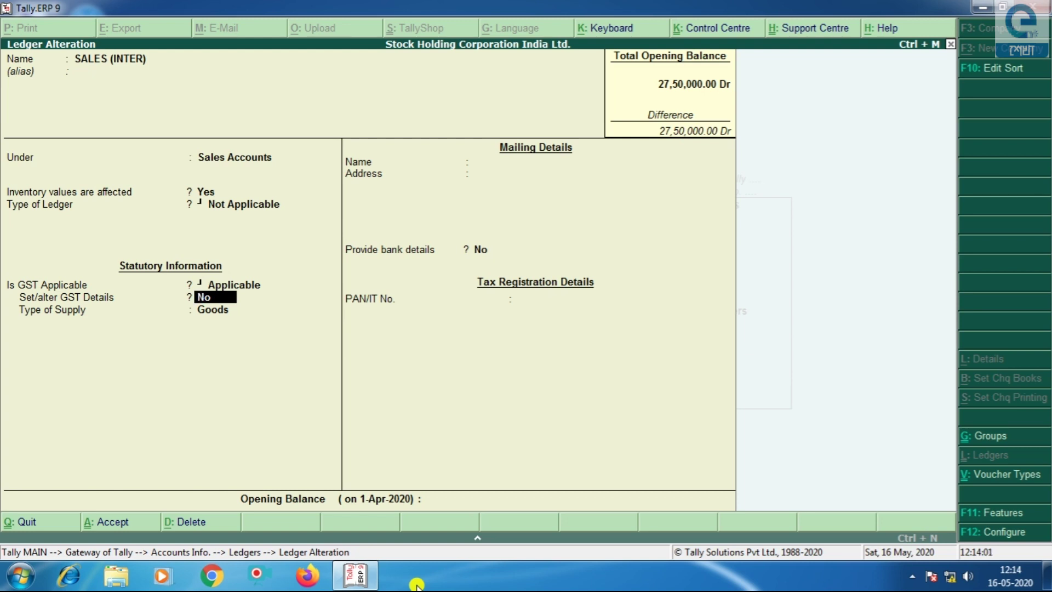
Enable Set/alter GST Details for SALES (INTER), leave the HSN/SAC details blank, and select Interstate Sales Taxable as the nature of transaction.
text(Y)
key(Return)
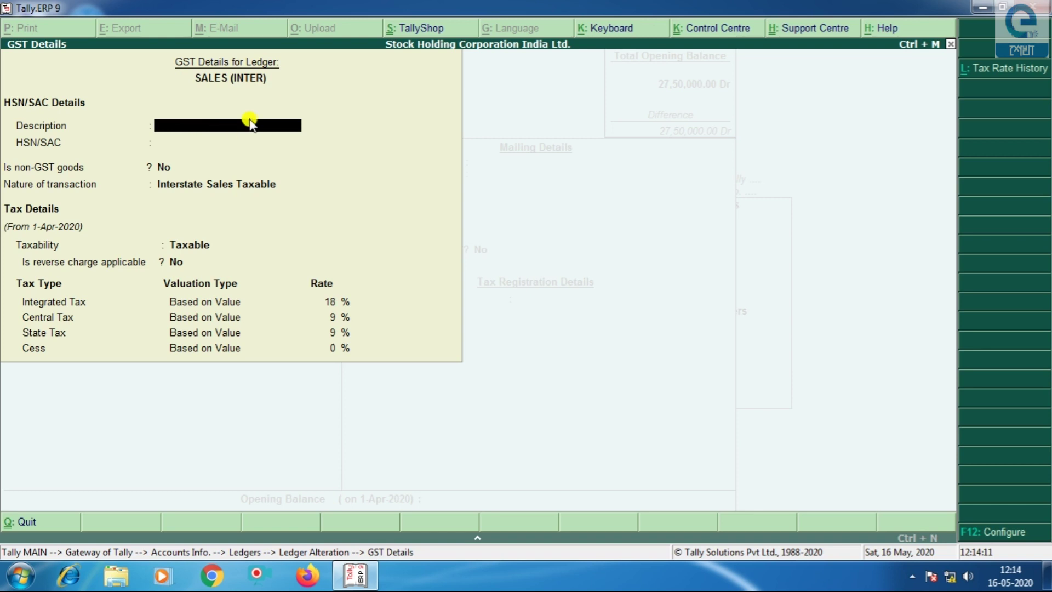
key(Return)
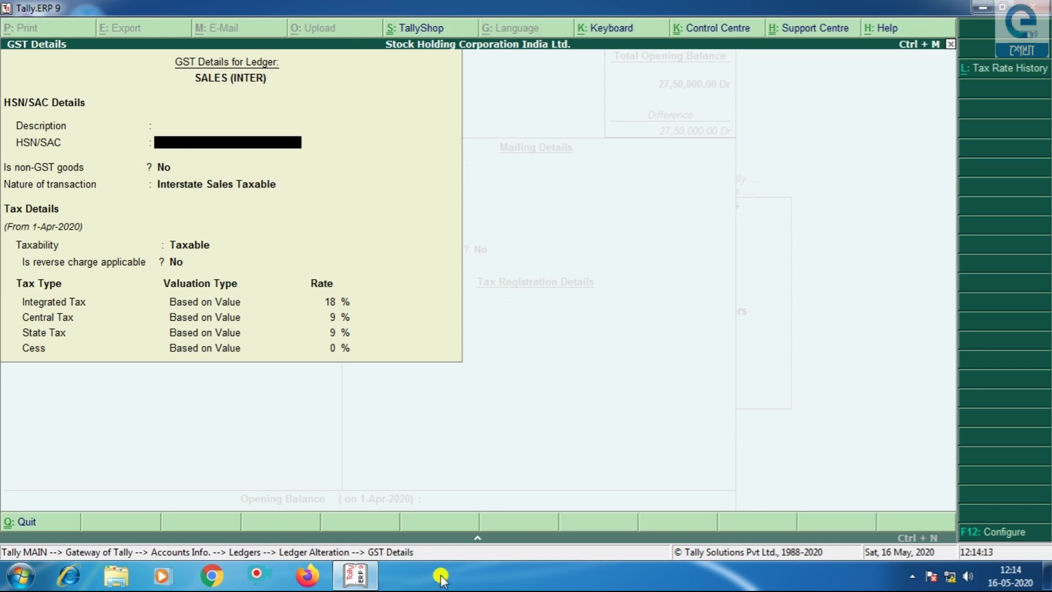
key(Return)
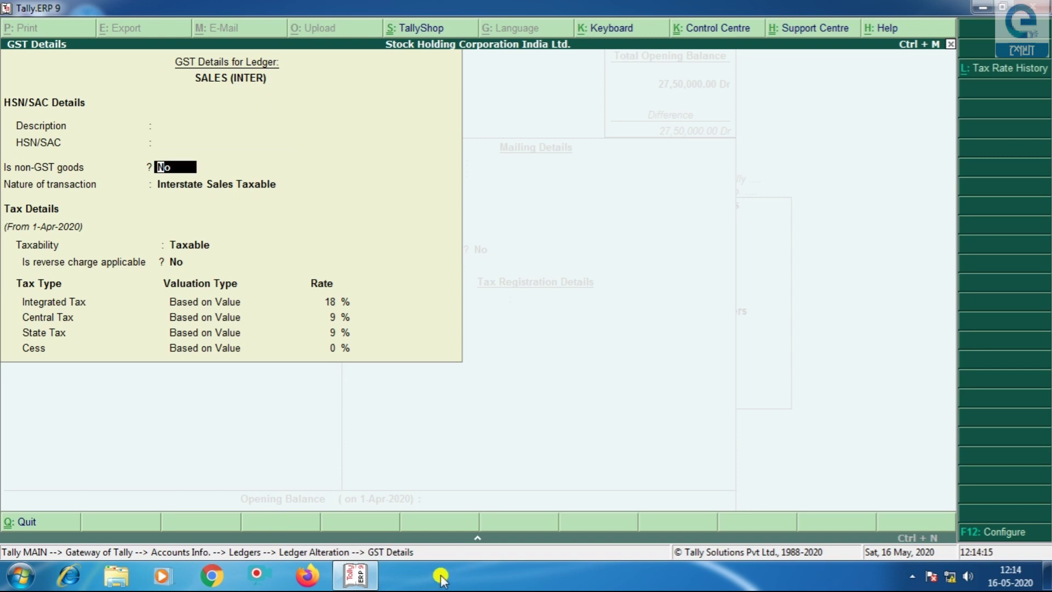
key(Return)
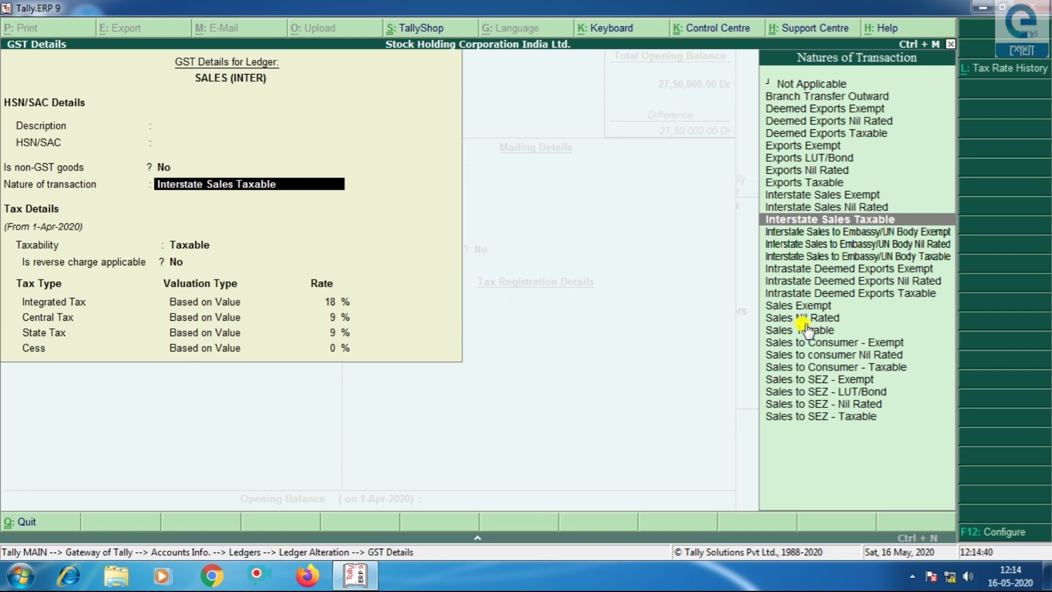
click(837, 219)
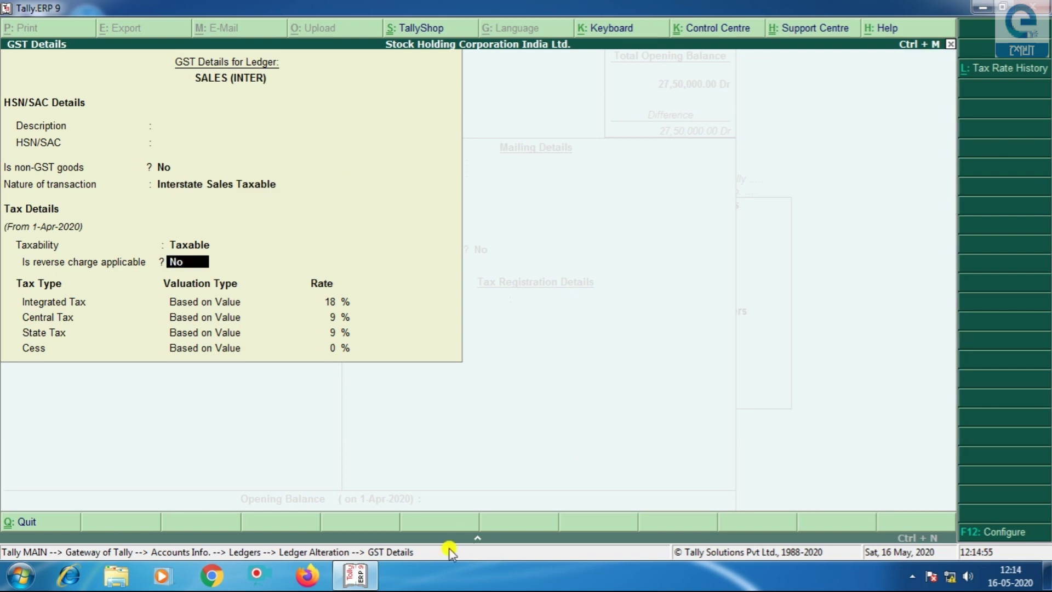
Accept no reverse charge and the rates Integrated Tax 18%, Central Tax 9%, State Tax 9% and Cess 0%.
key(Return)
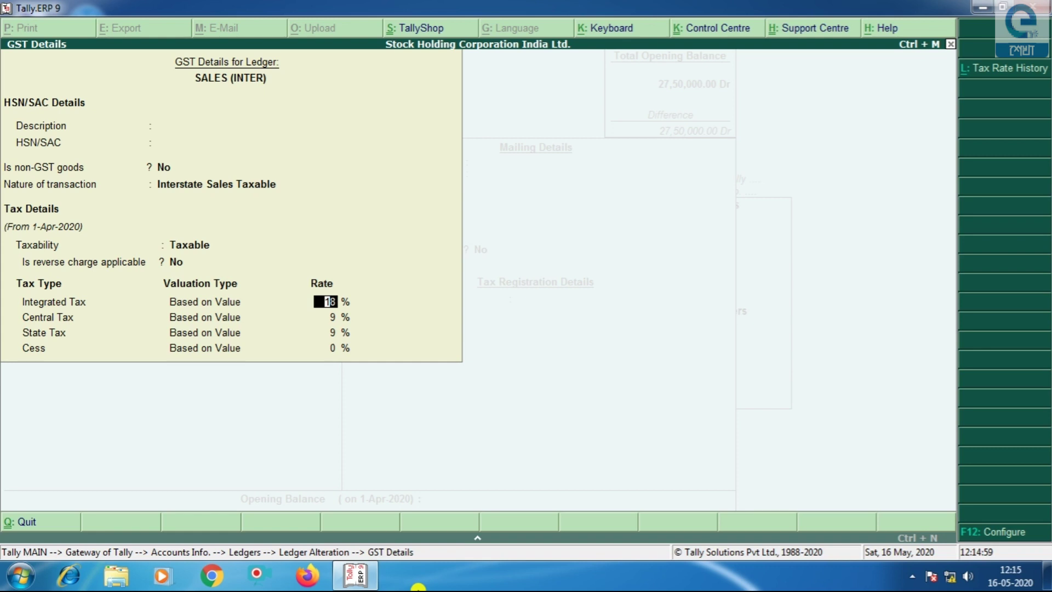
key(Return)
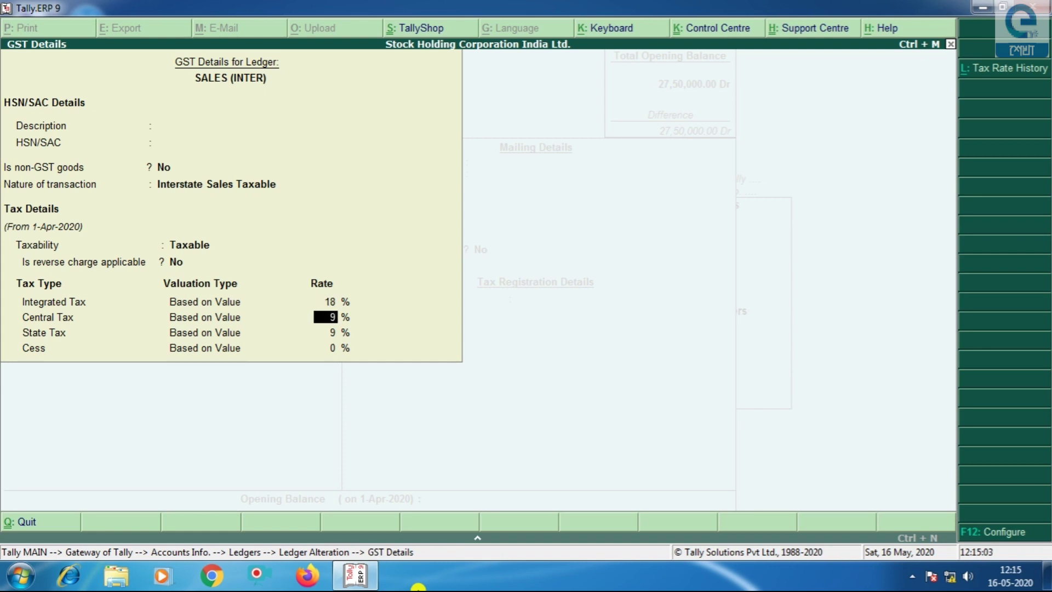
key(Return)
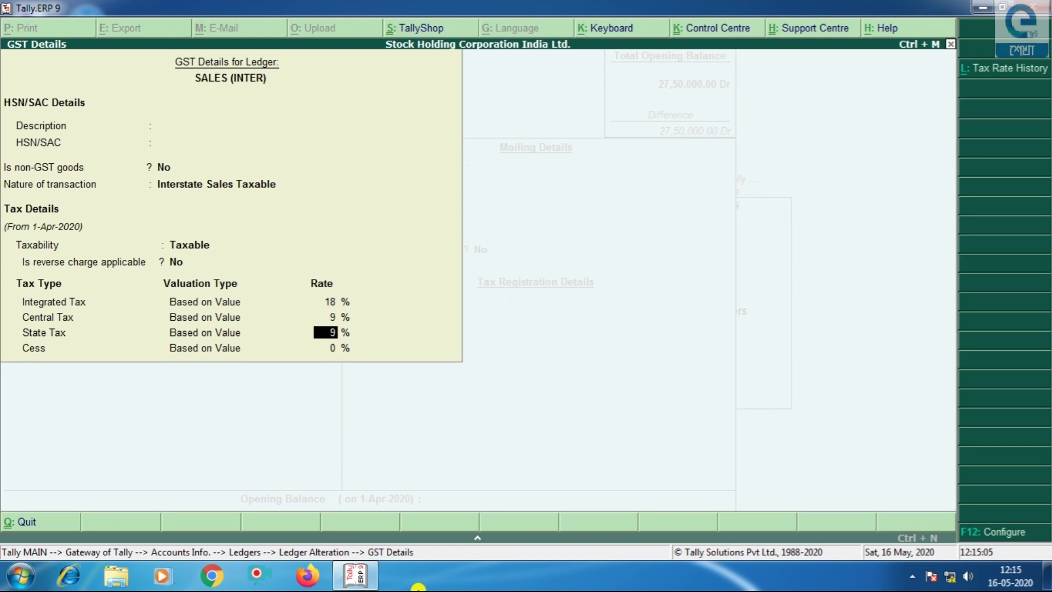
key(Return)
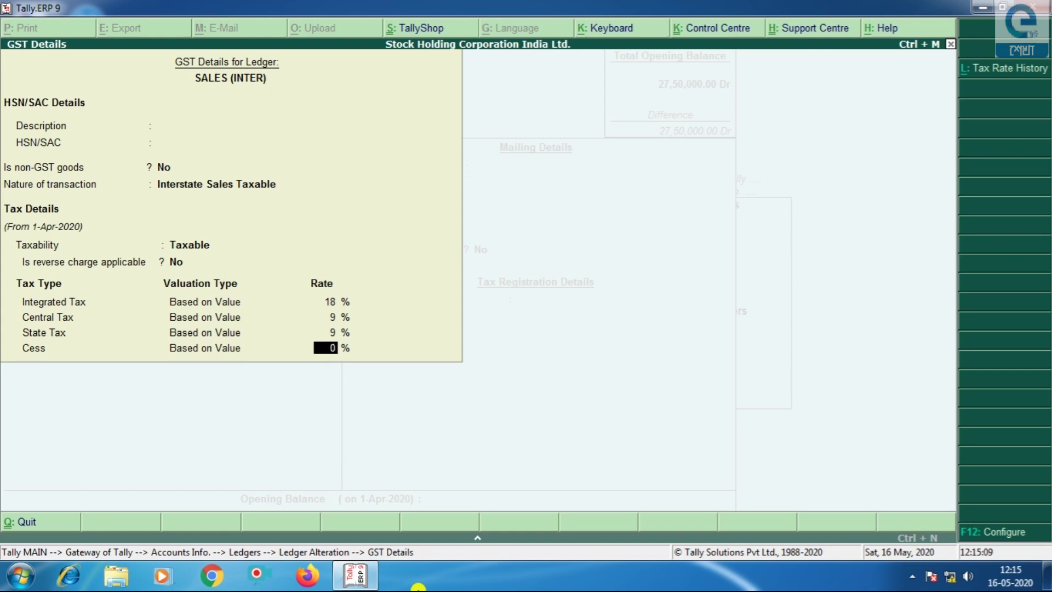
key(Return)
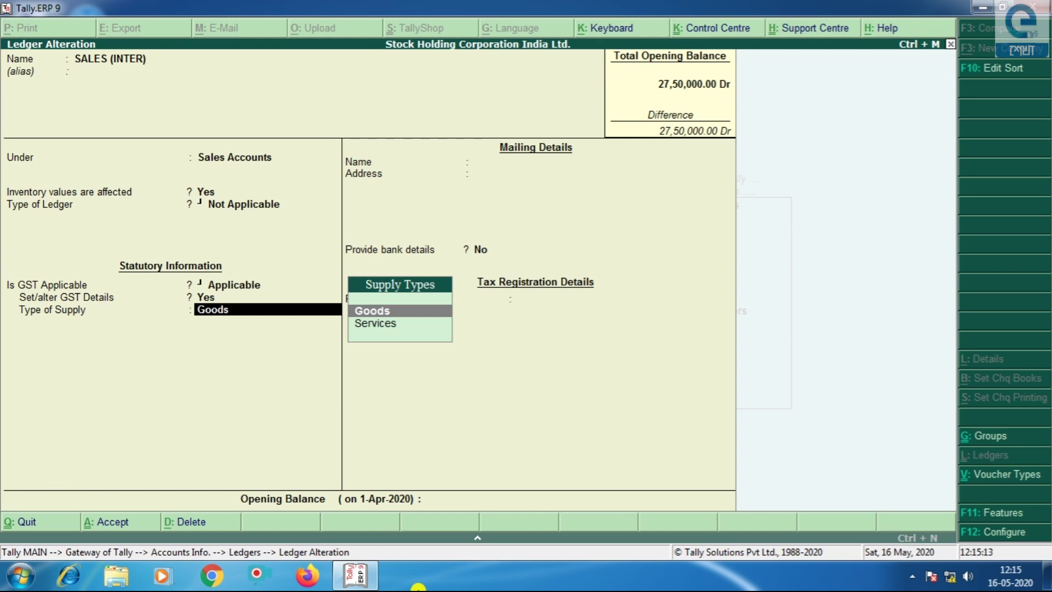
Keep the supply type as Goods without bank details or an opening balance, and save the SALES (INTER) ledger.
key(Return)
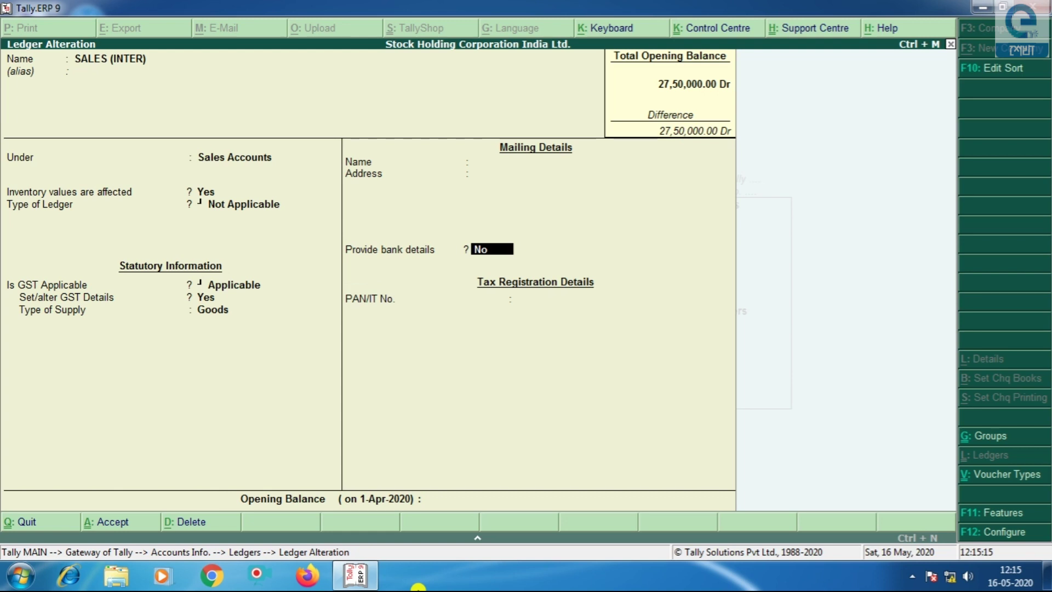
key(Return)
key(Return)
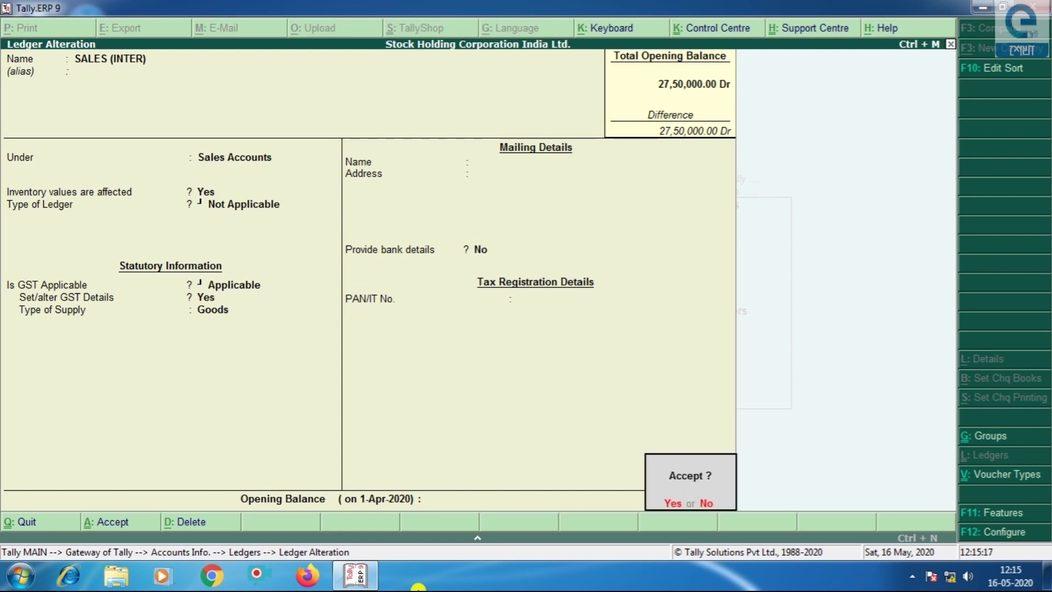
key(Return)
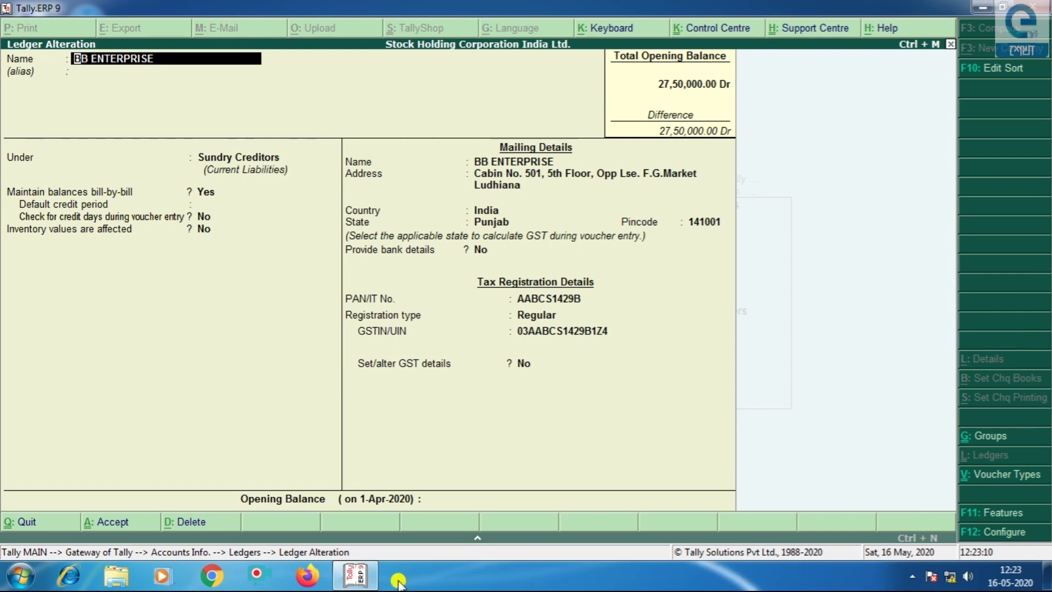
Keep the BB ENTERPRISE ledger under Sundry Creditors with bill-by-bill balances on, and credit-day checking and inventory values off.
key(Return)
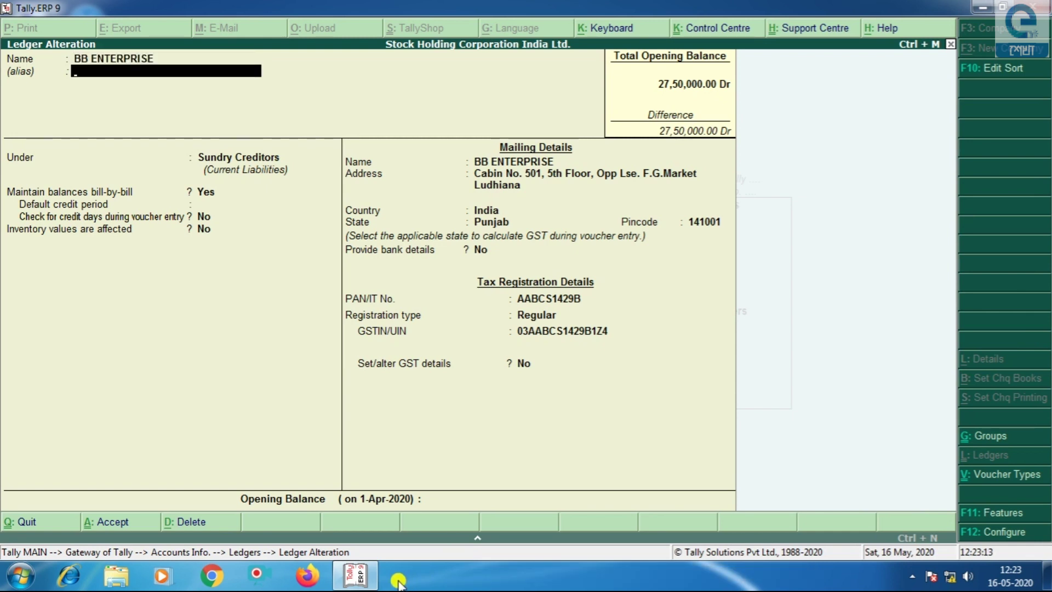
key(Return)
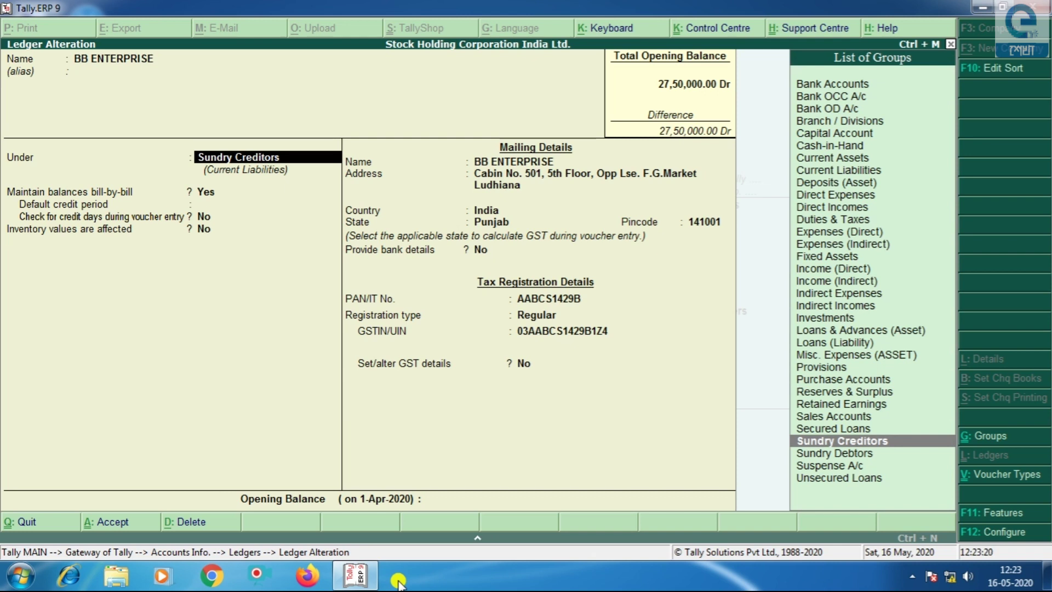
key(Return)
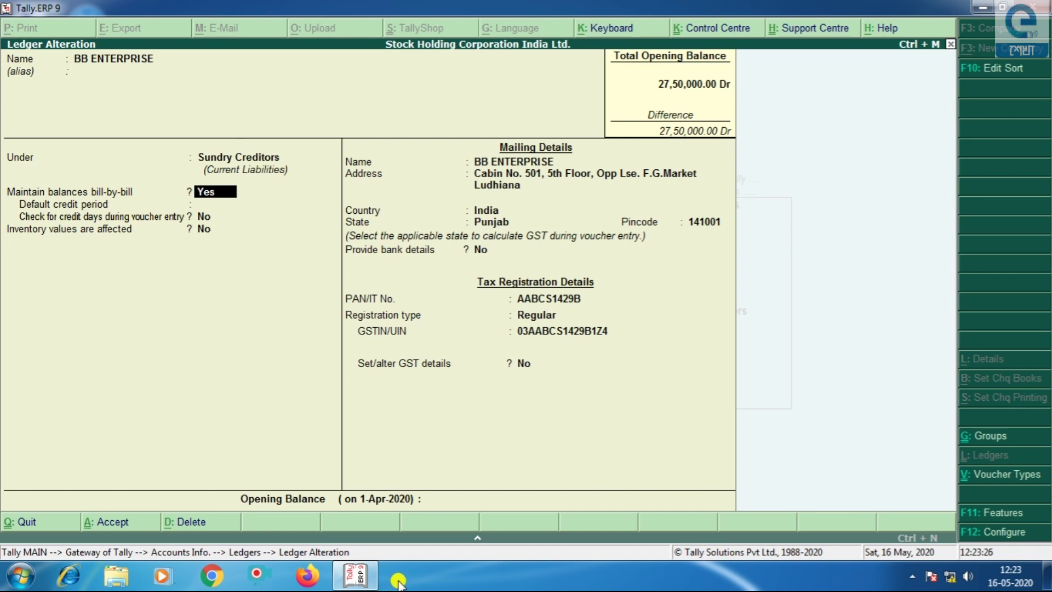
key(Return)
key(Return)
key(Return)
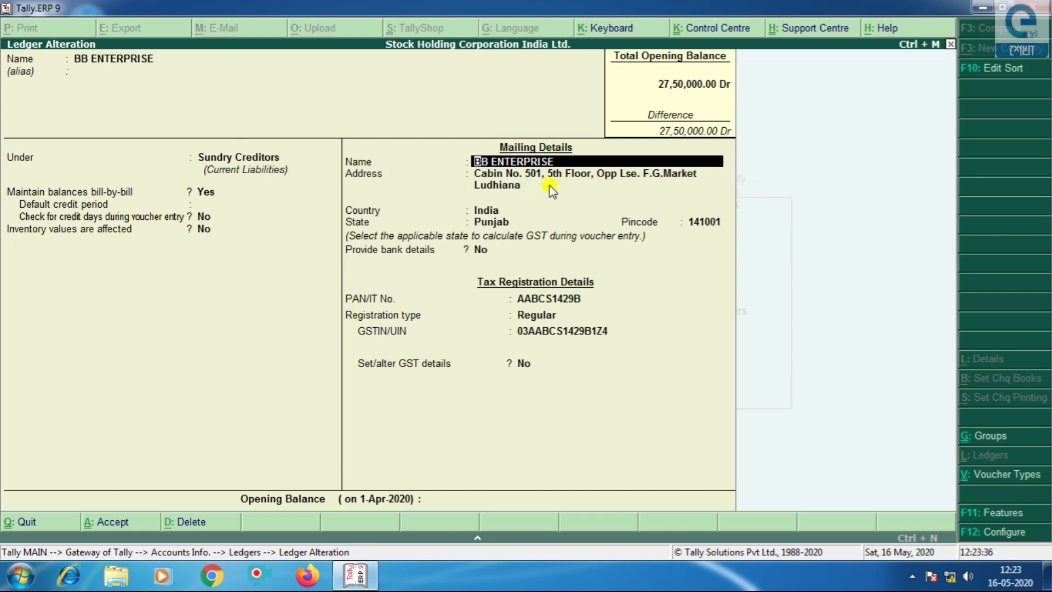
Keep the mailing name, address and pincode of BB ENTERPRISE, with country India and state Punjab.
key(Return)
key(Return)
key(Return)
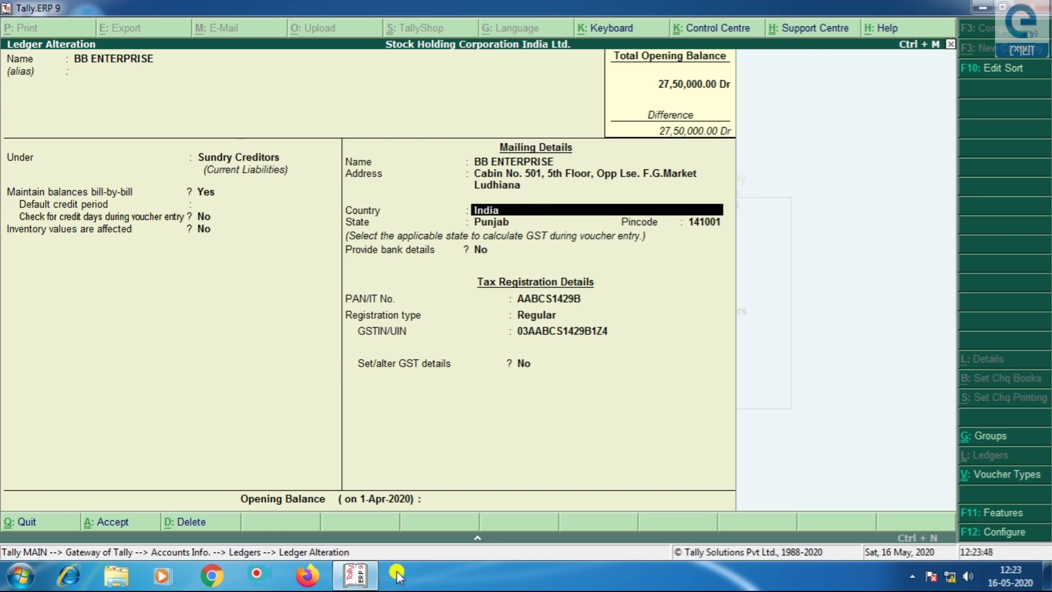
key(Return)
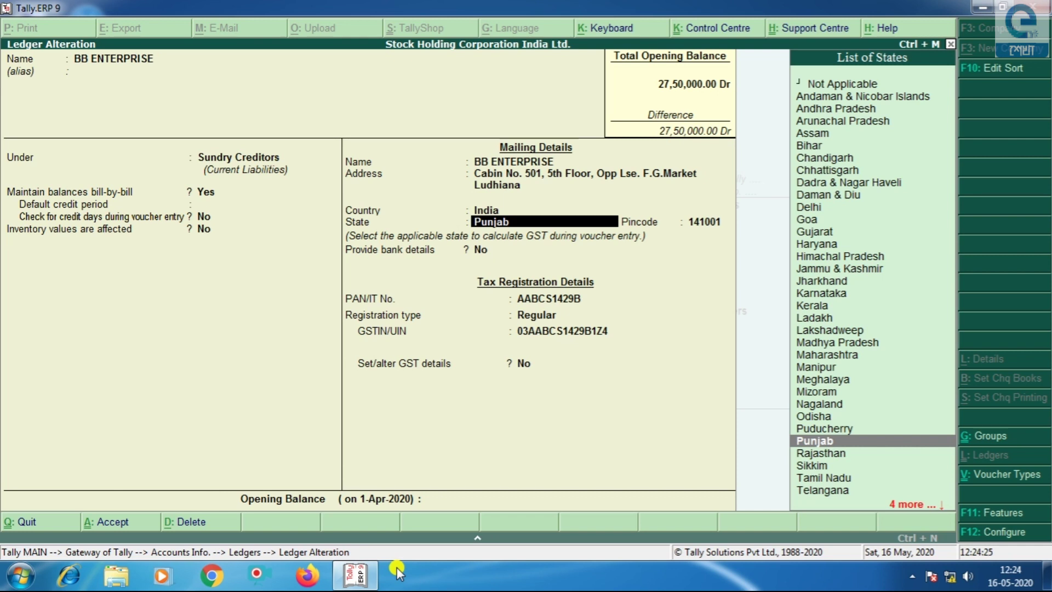
key(Return)
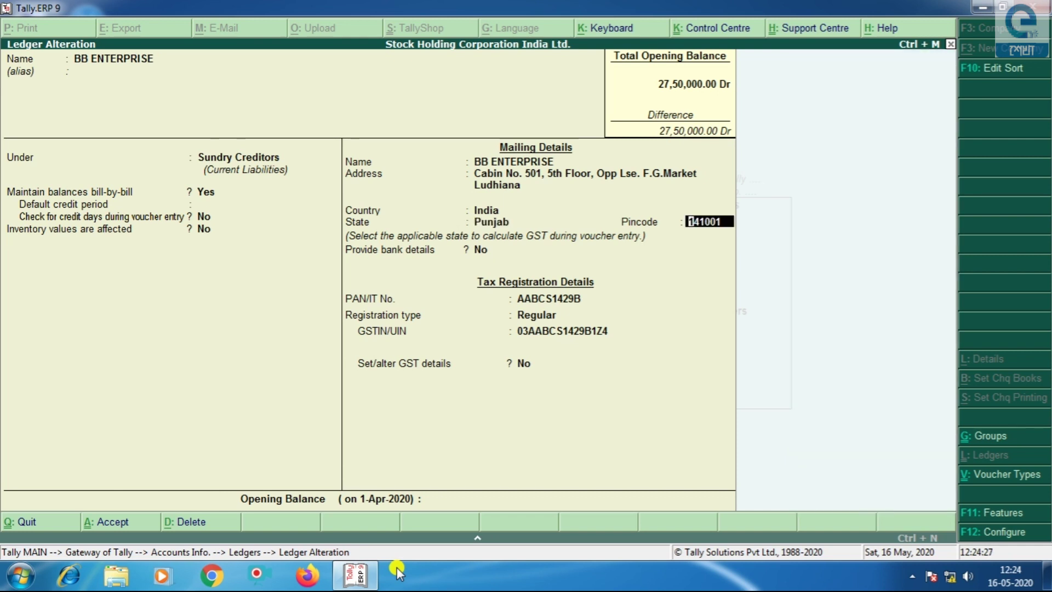
key(Return)
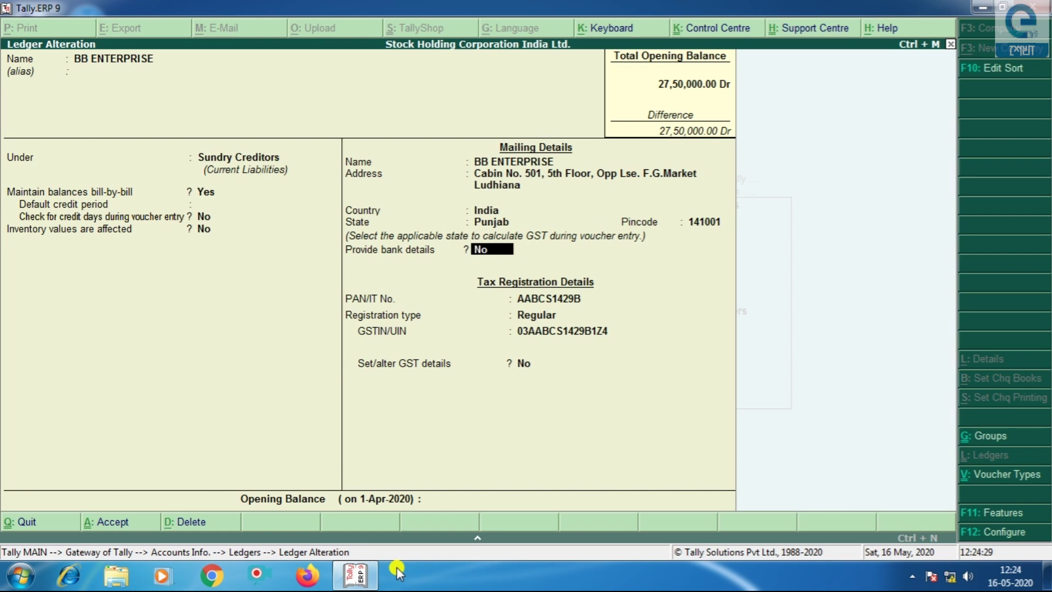
Keep the creditor's PAN and GSTIN with registration type Regular and no bank or extra GST details, and save the ledger.
key(Return)
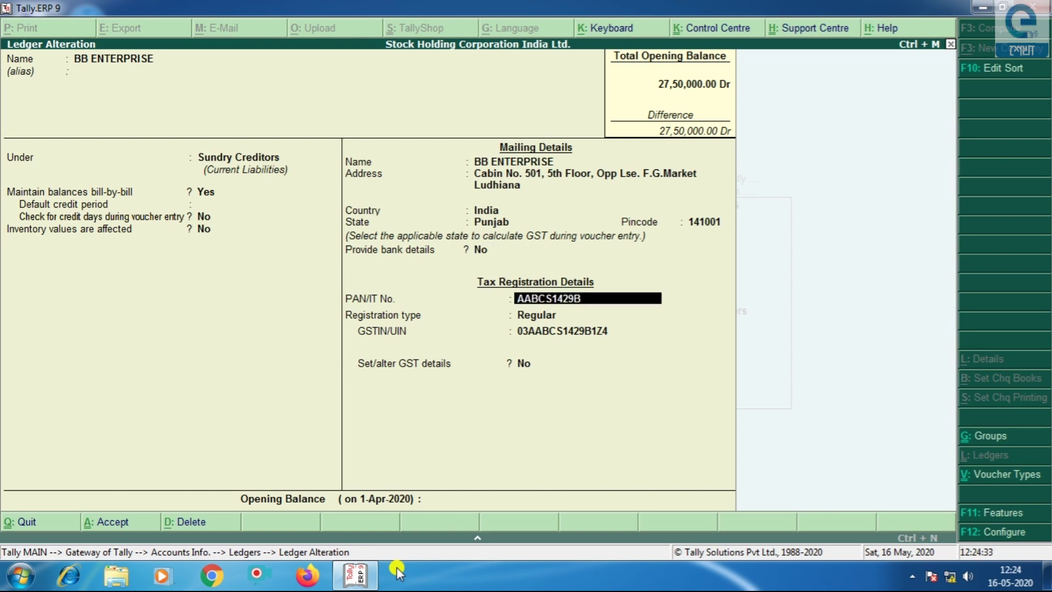
key(Return)
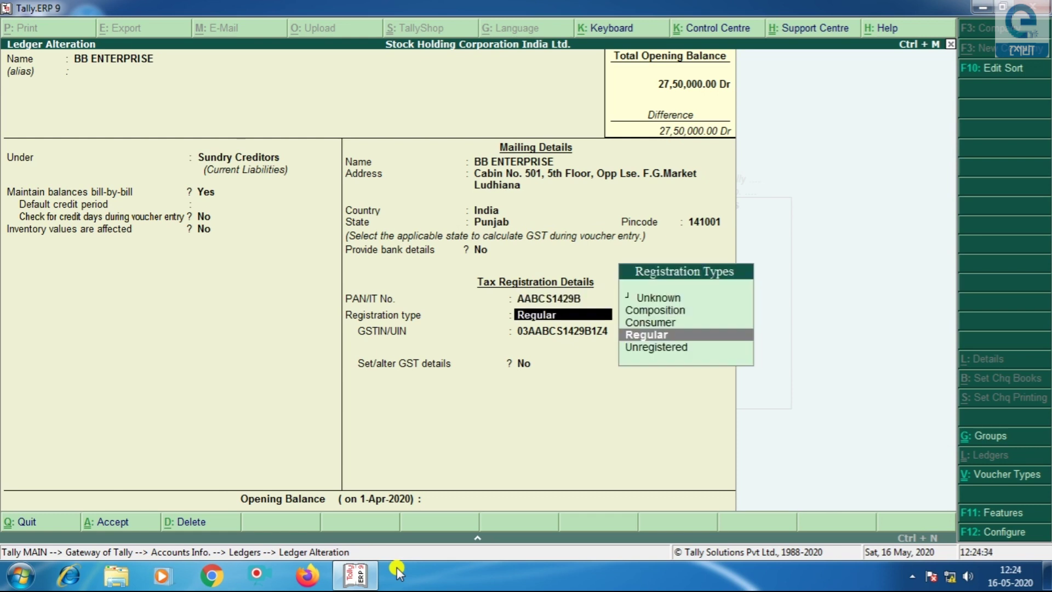
key(Return)
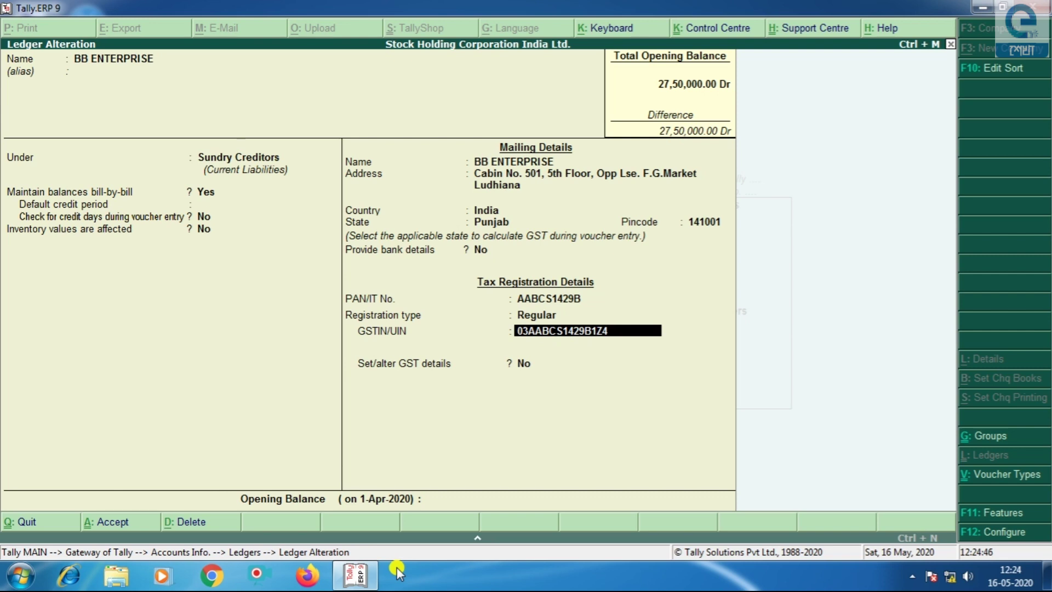
key(Return)
key(Return)
key(Return)
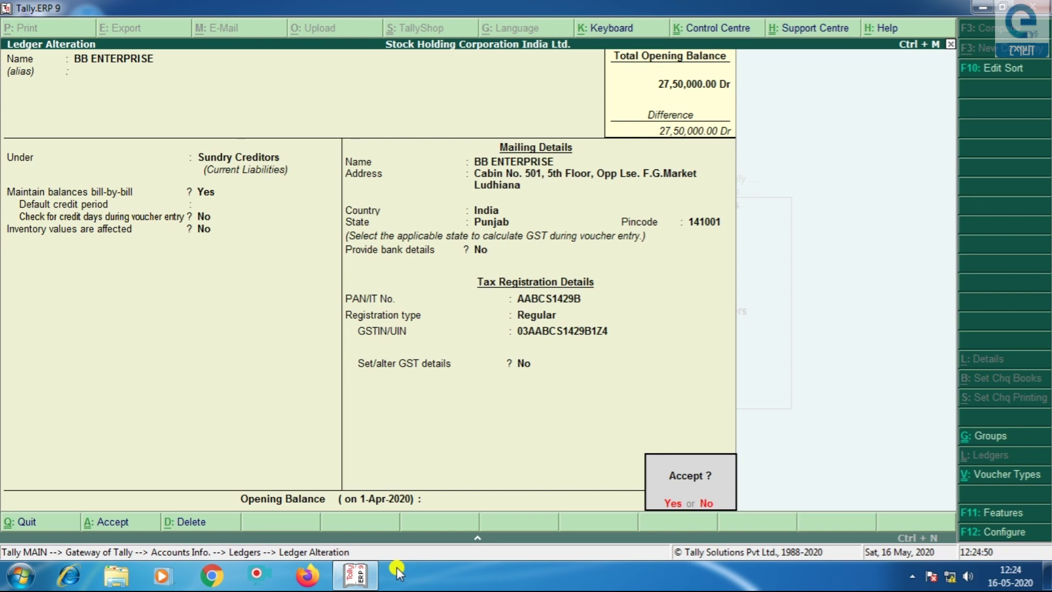
key(Return)
Open the DPS TRADERS ledger for alteration.
key(Down)
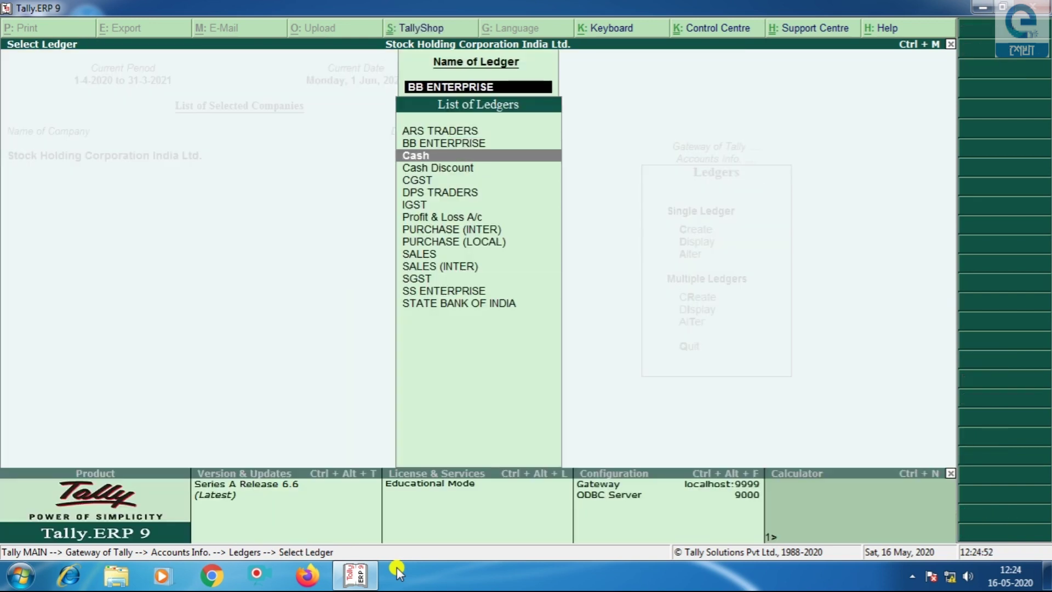
key(Down)
key(Down)
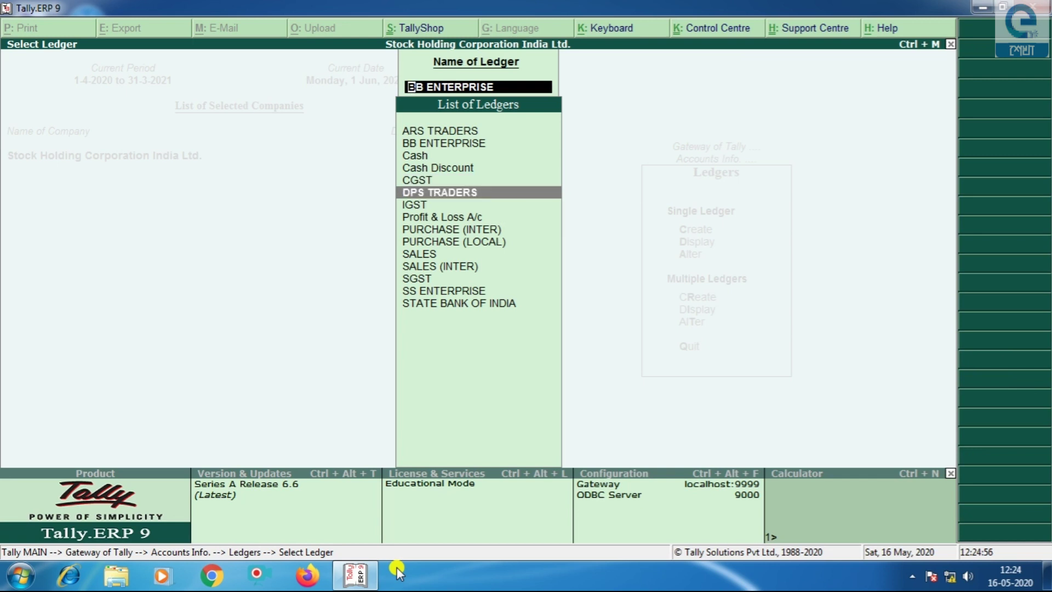
key(Return)
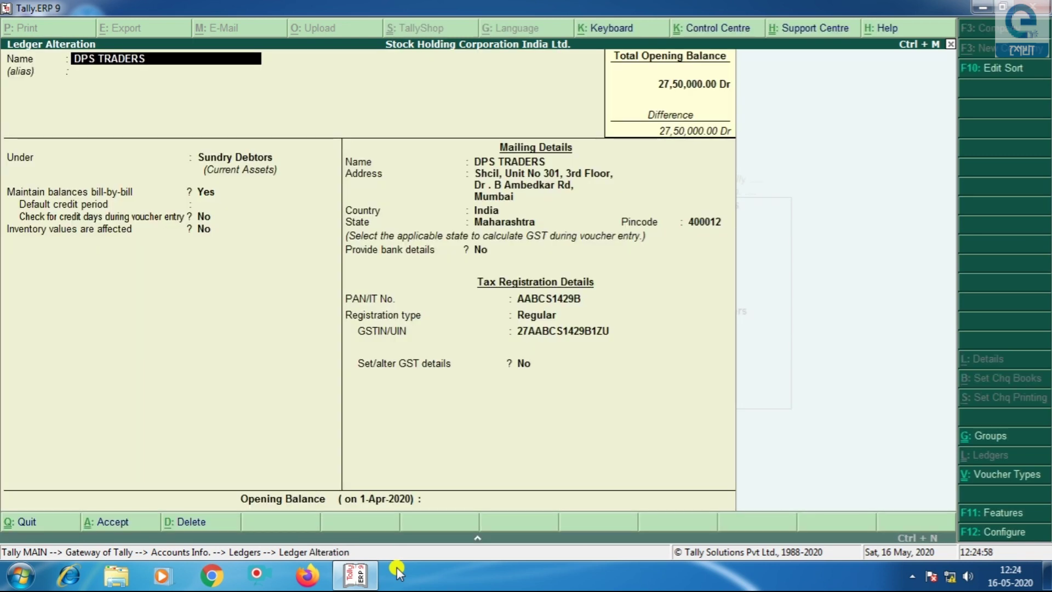
Keep the DPS TRADERS ledger under Sundry Debtors with bill-by-bill balances on, and credit-day checking and inventory values off.
key(Return)
key(Return)
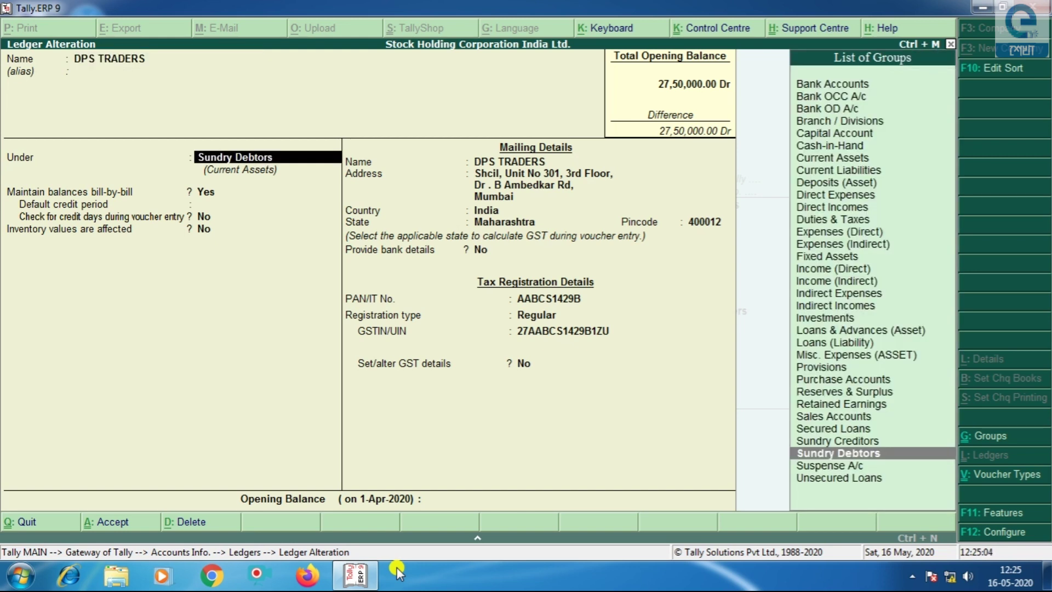
key(Return)
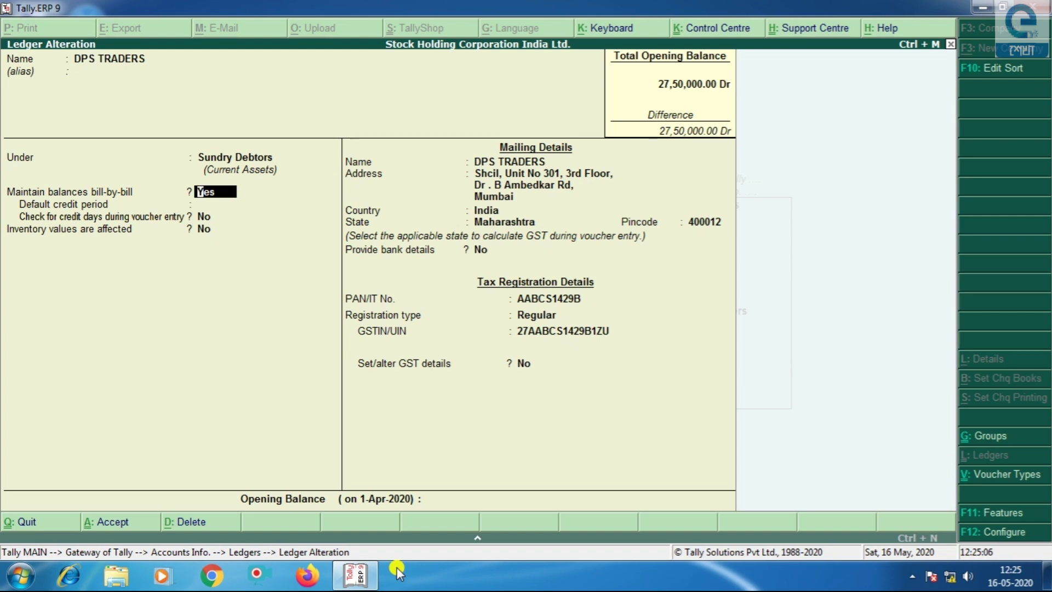
key(Return)
key(Return)
key(Return)
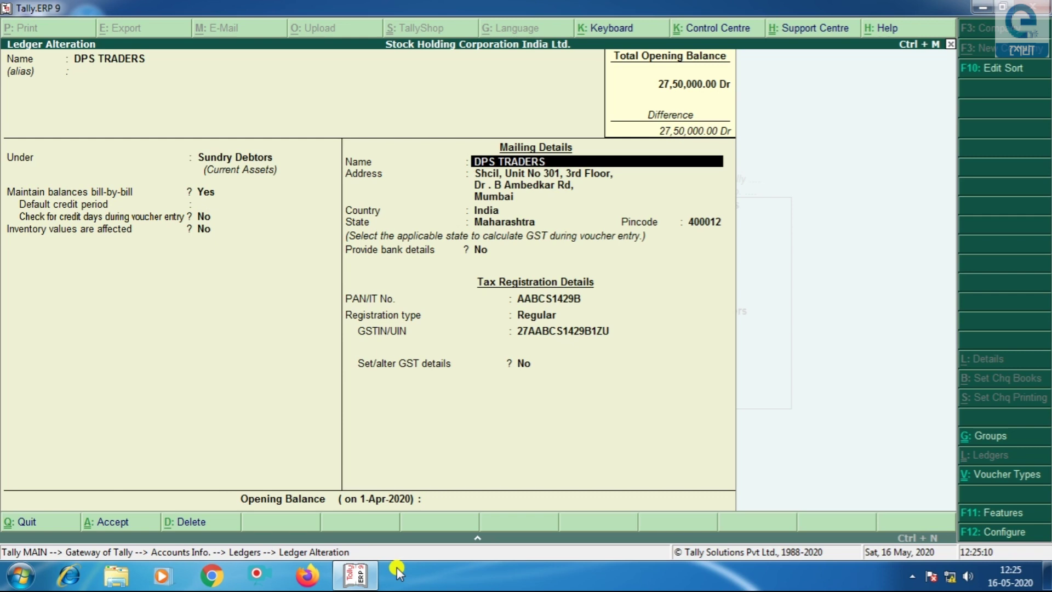
Keep the mailing name, address and pincode of DPS TRADERS, with country India and state Maharashtra.
key(Return)
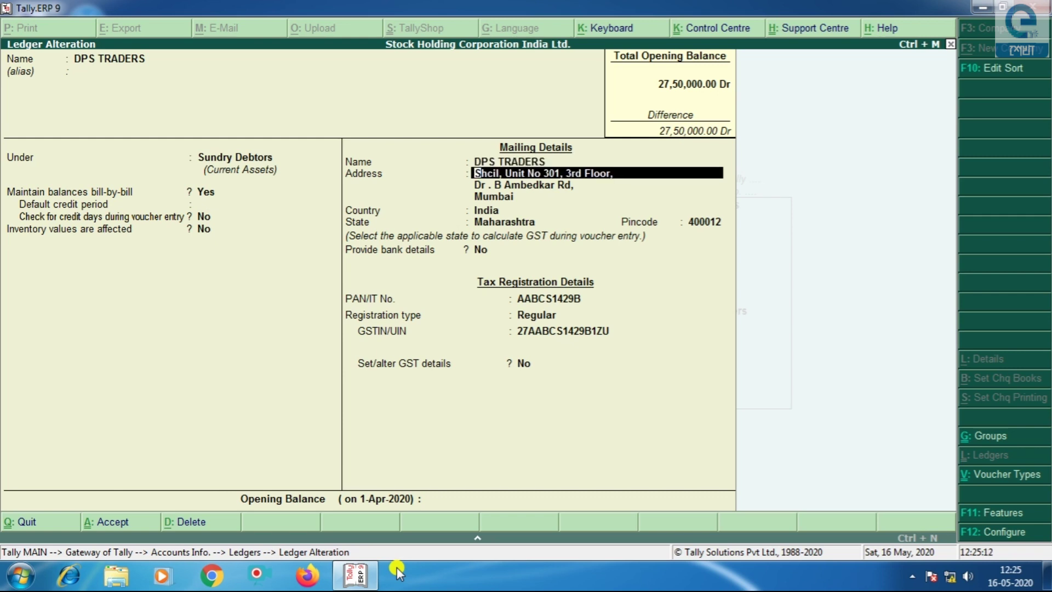
key(Return)
key(Return)
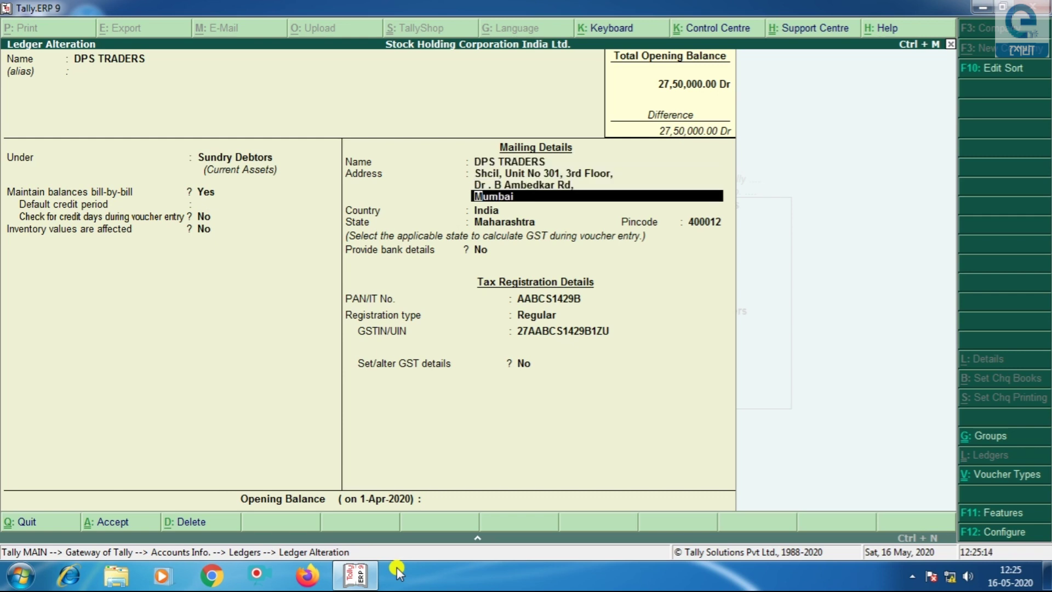
key(Return)
key(Return)
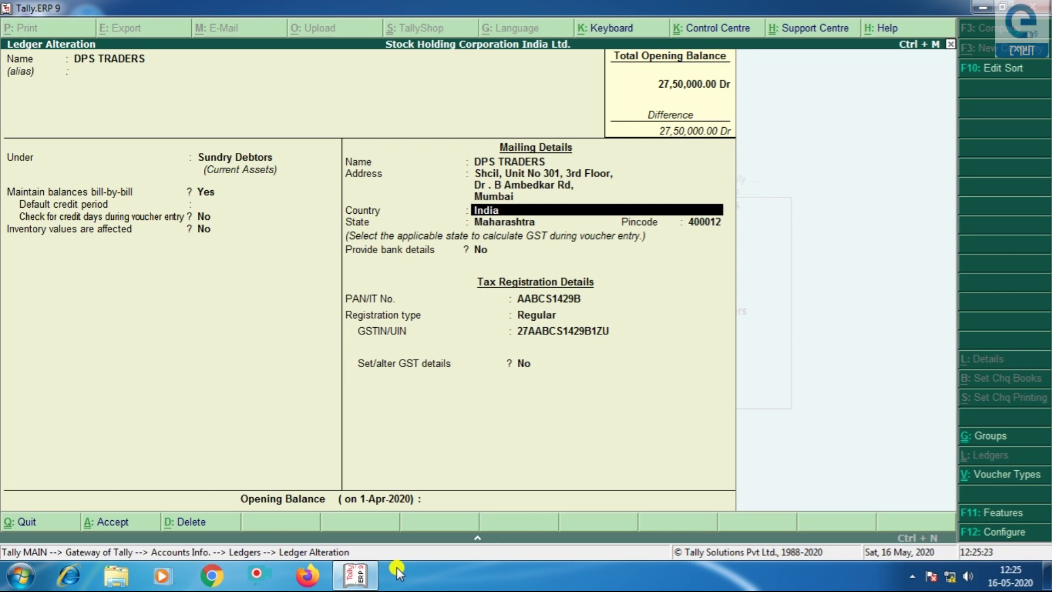
key(Return)
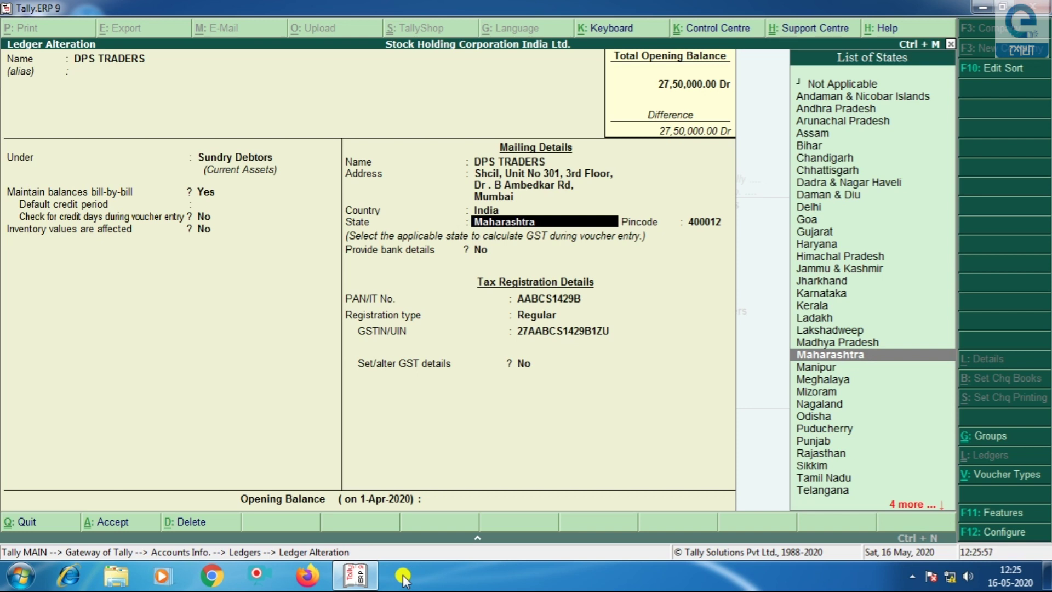
key(Return)
key(Return)
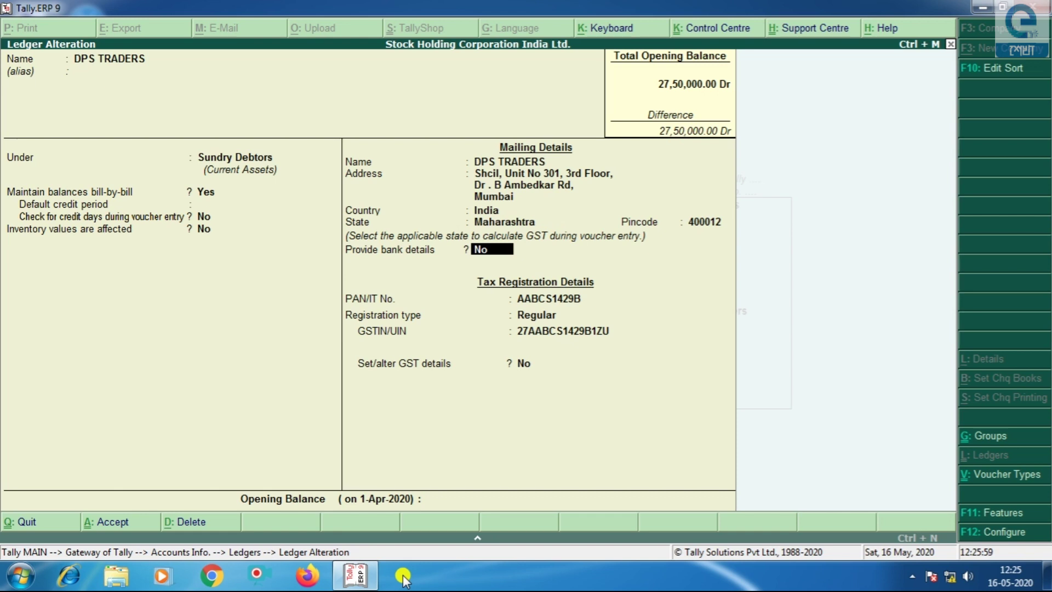
Keep the debtor's PAN and GSTIN with registration type Regular and no bank or extra GST details, and save the ledger.
key(Return)
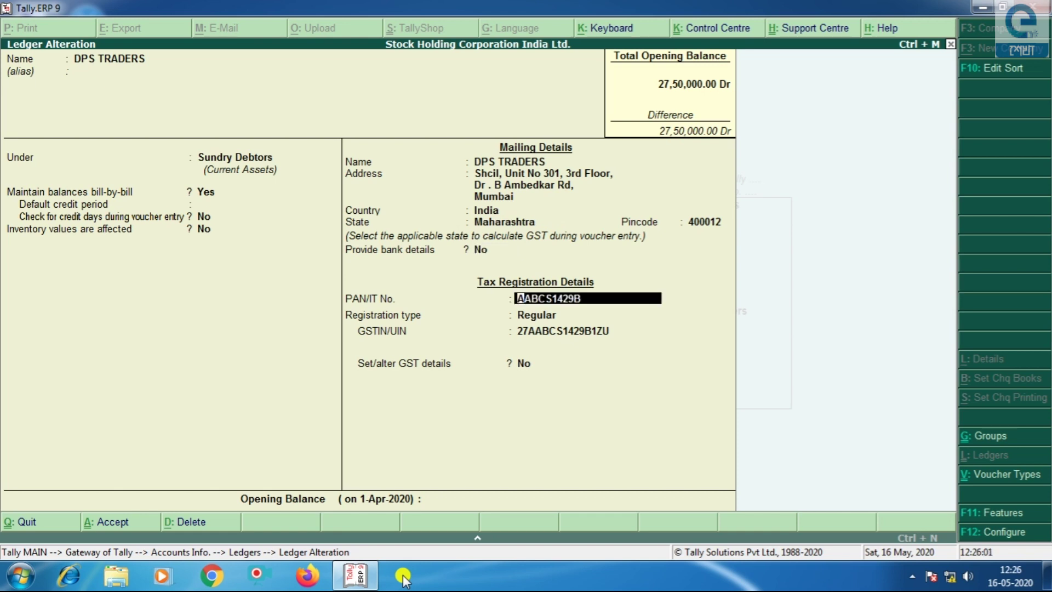
key(Return)
key(Return)
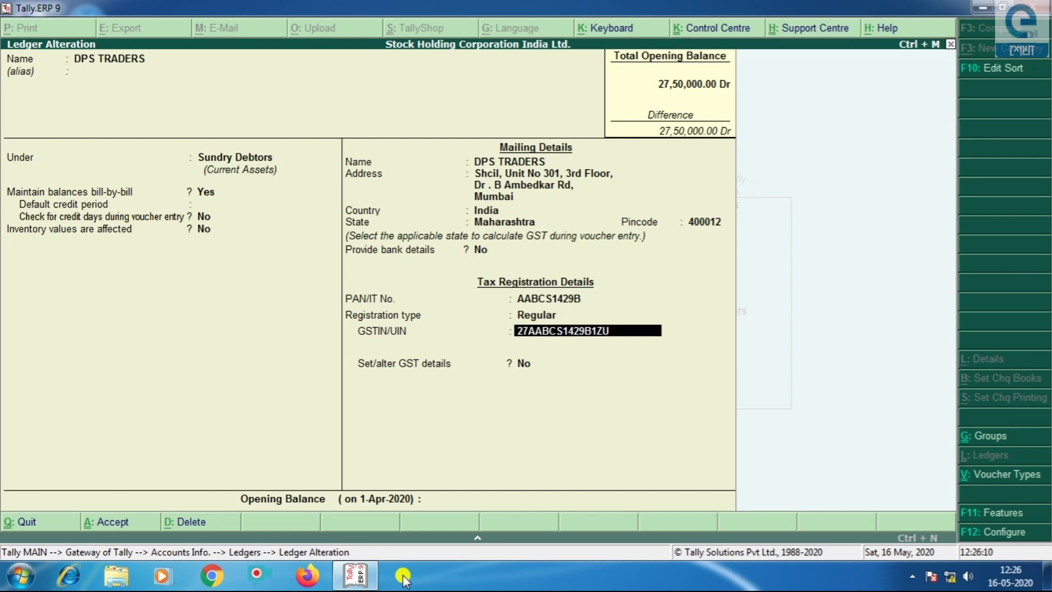
key(Return)
key(Return)
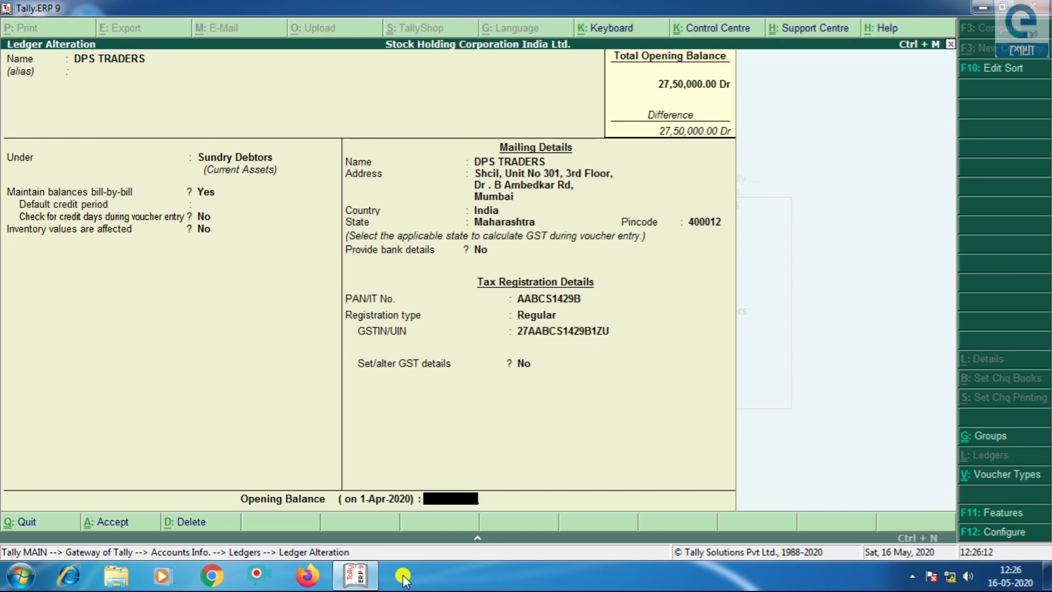
key(Return)
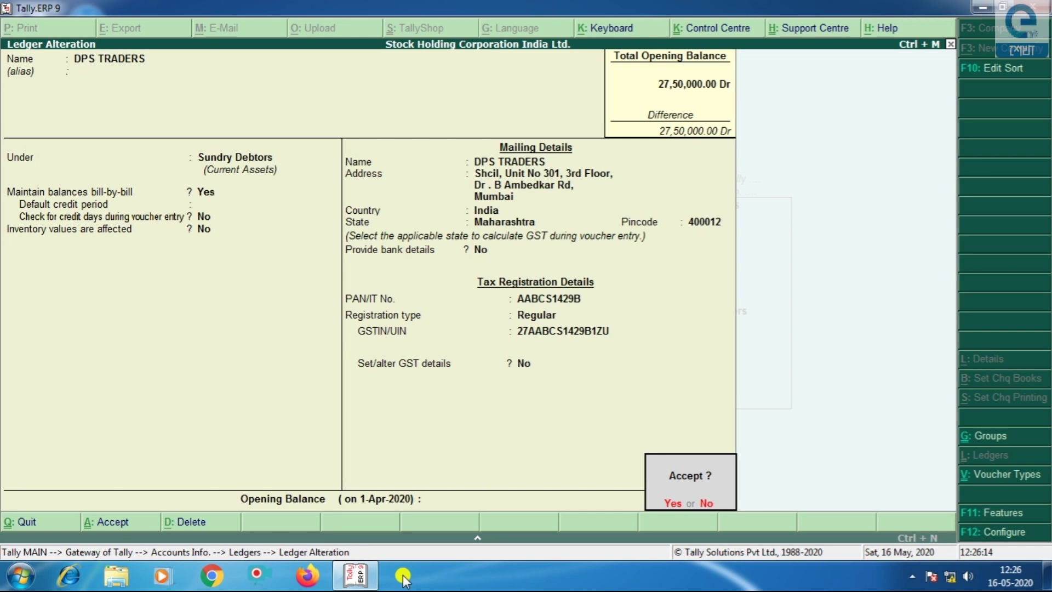
key(Return)
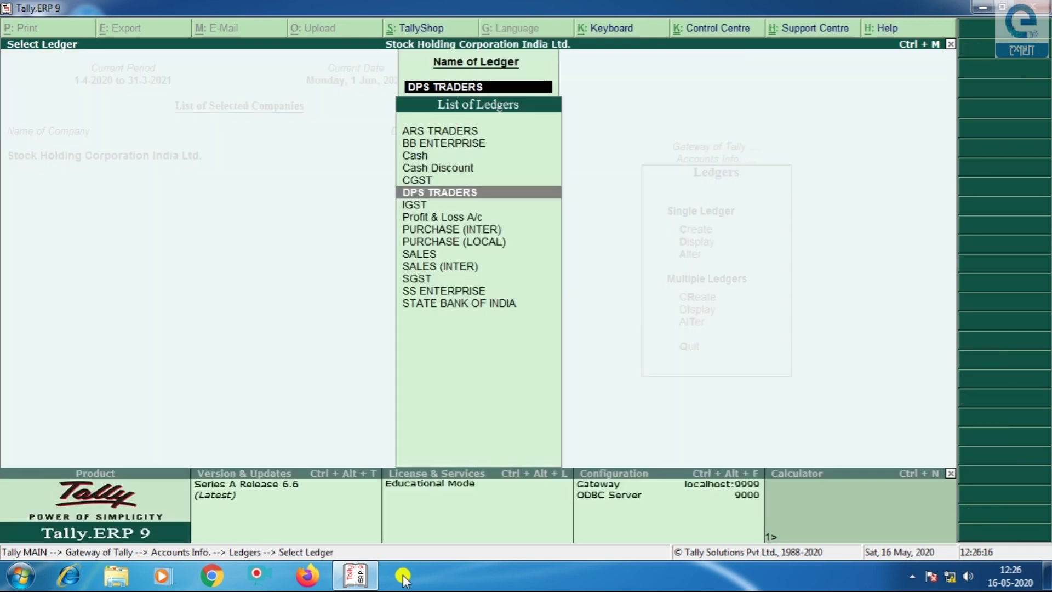
Open the IGST ledger for alteration and keep it under Duties & Taxes with duty type GST and tax type Integrated Tax.
key(Down)
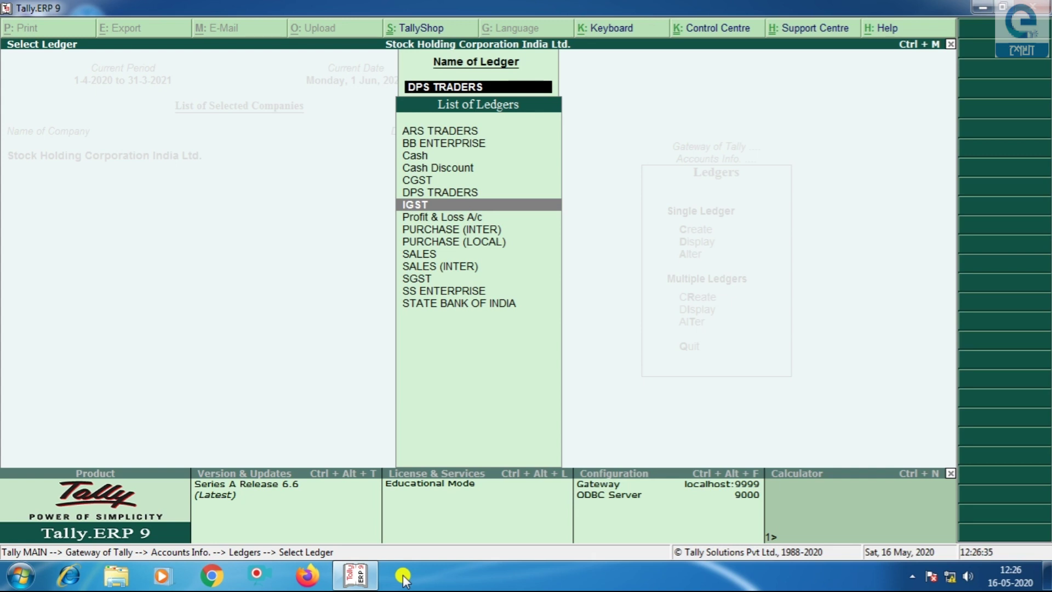
key(Return)
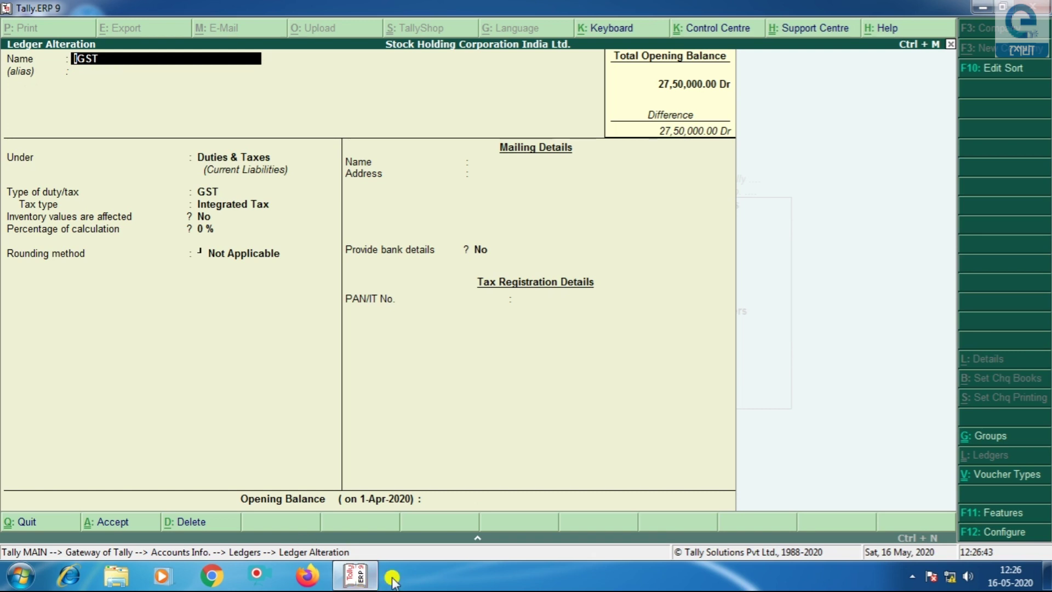
key(Return)
key(Return)
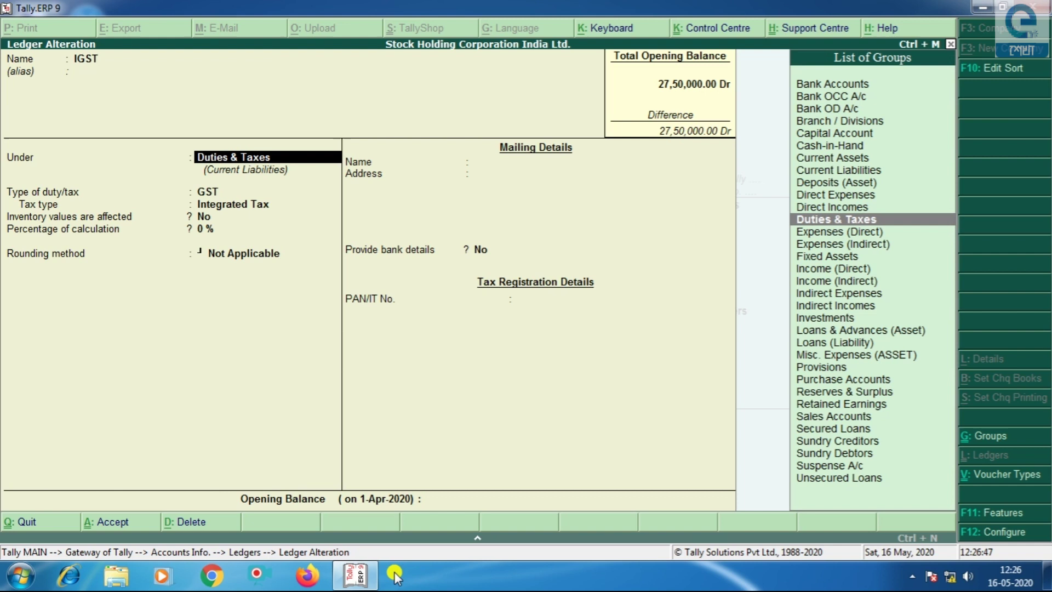
key(Return)
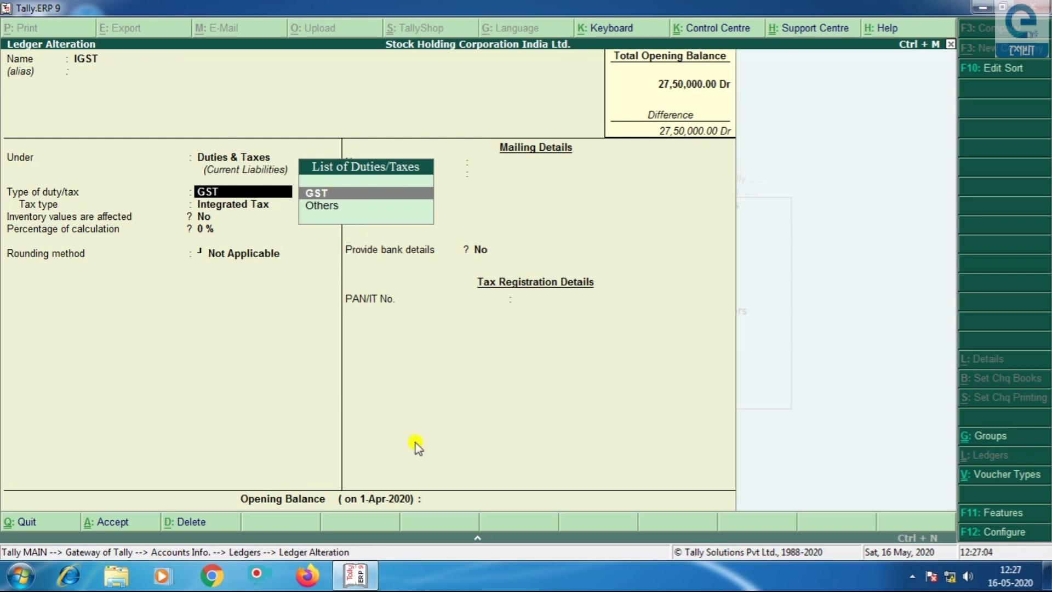
key(Return)
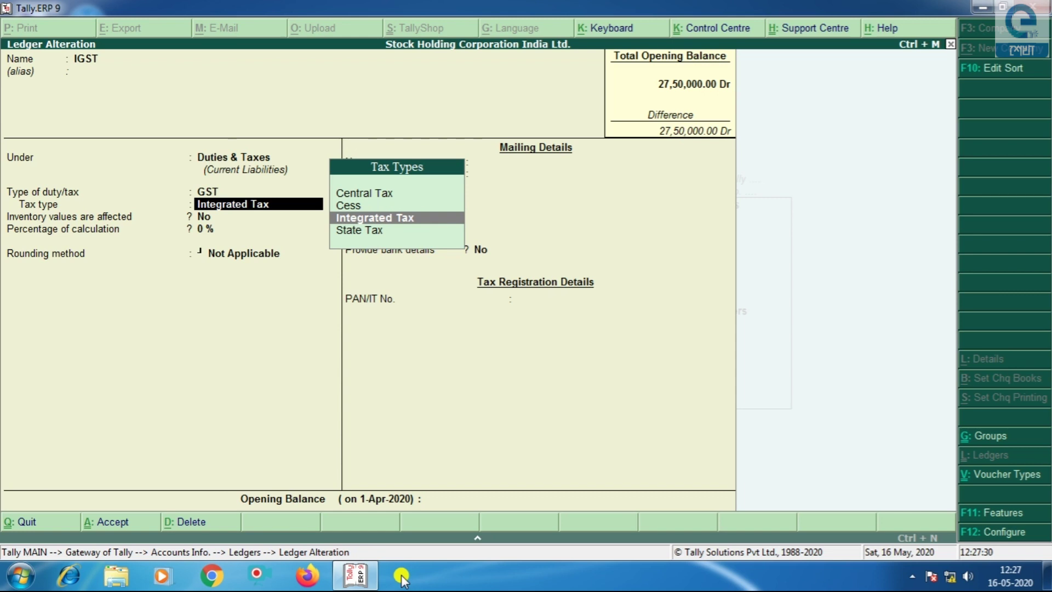
key(Return)
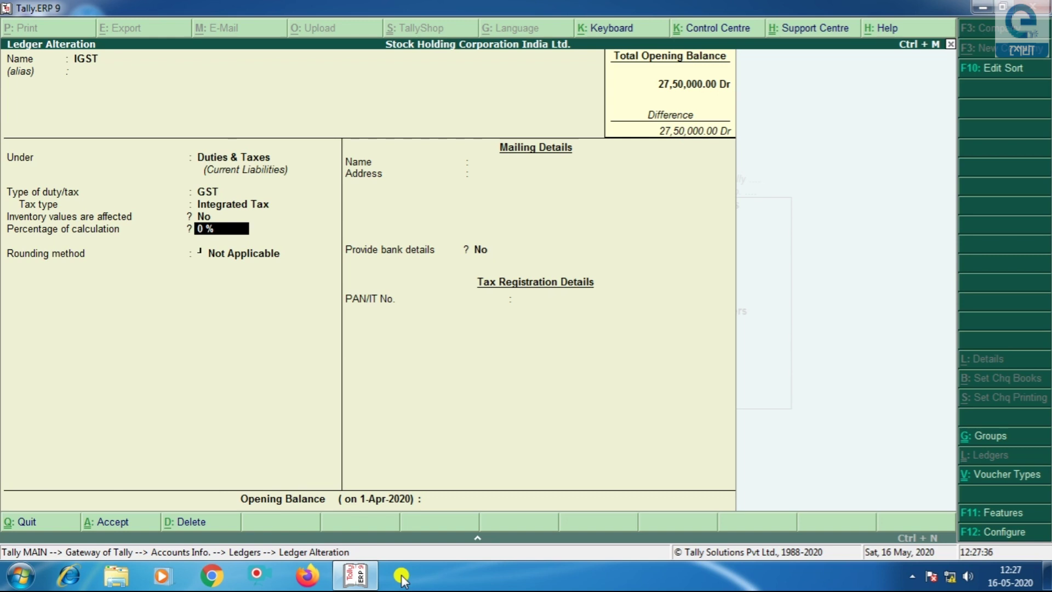
Keep the IGST ledger's calculation percentage at 0% and rounding method Not Applicable, and save the ledger.
key(Return)
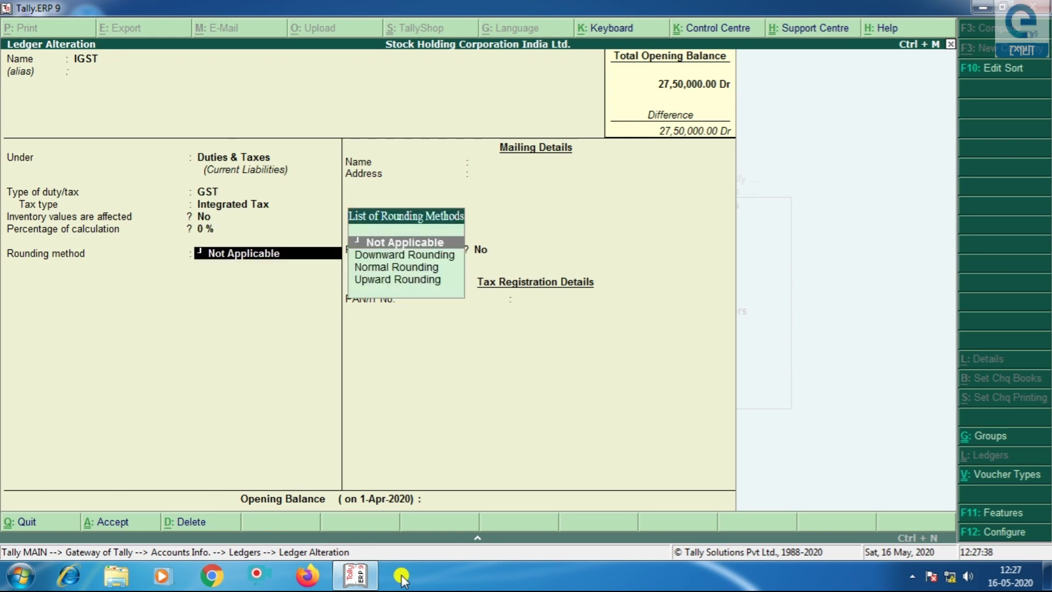
key(Return)
key(Return)
key(Return)
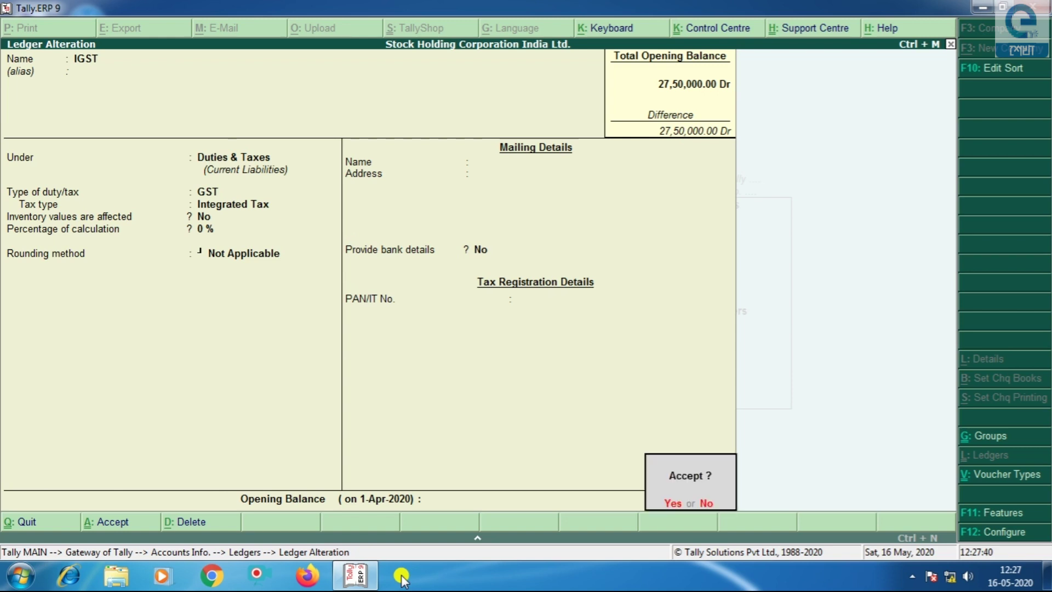
key(Return)
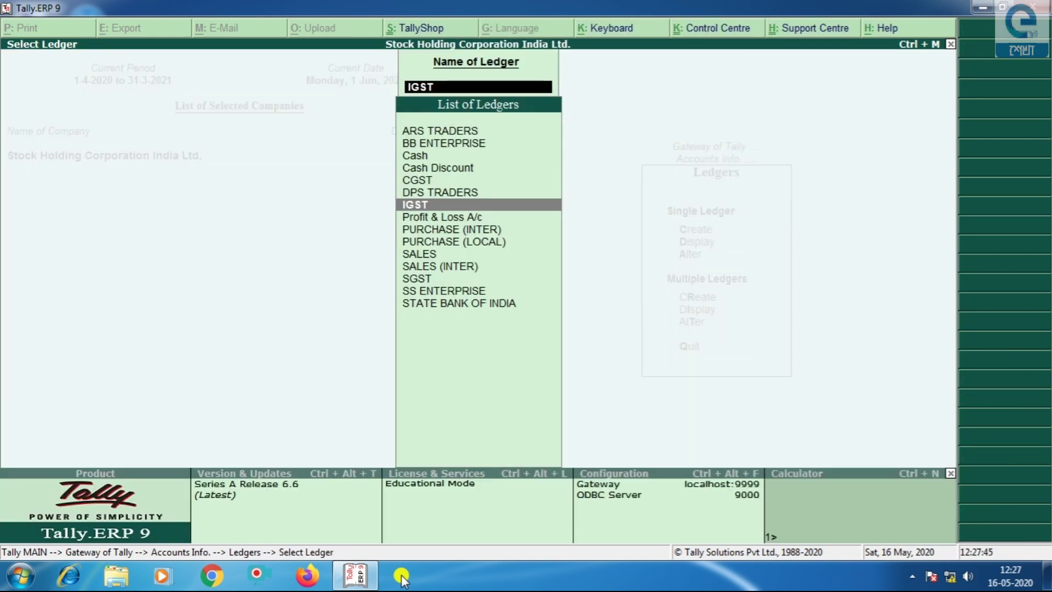
Leave ledger alteration and return to the Gateway of Tally.
key(Escape)
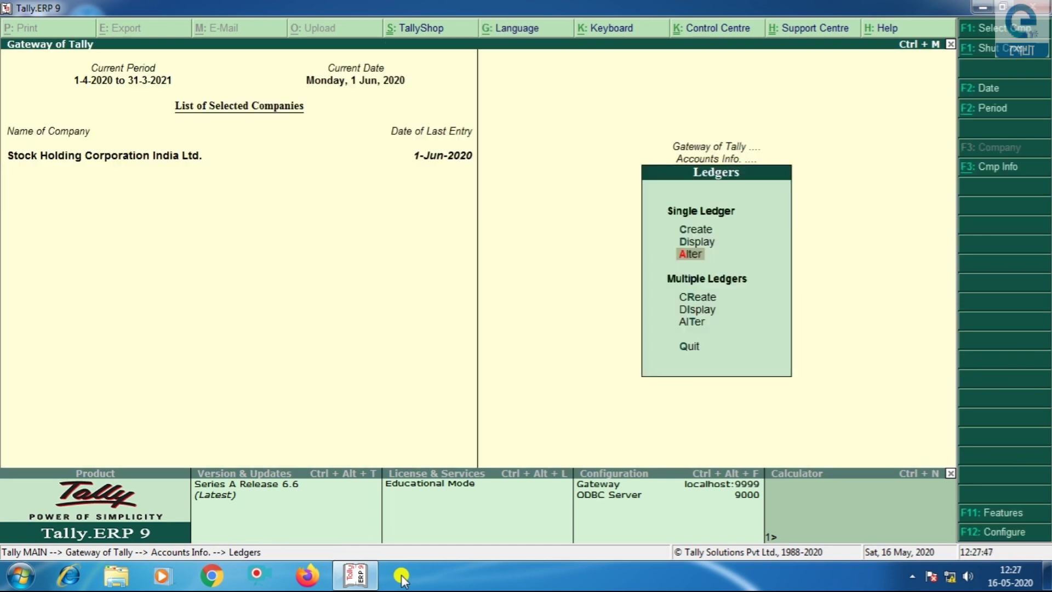
key(Escape)
key(Escape)
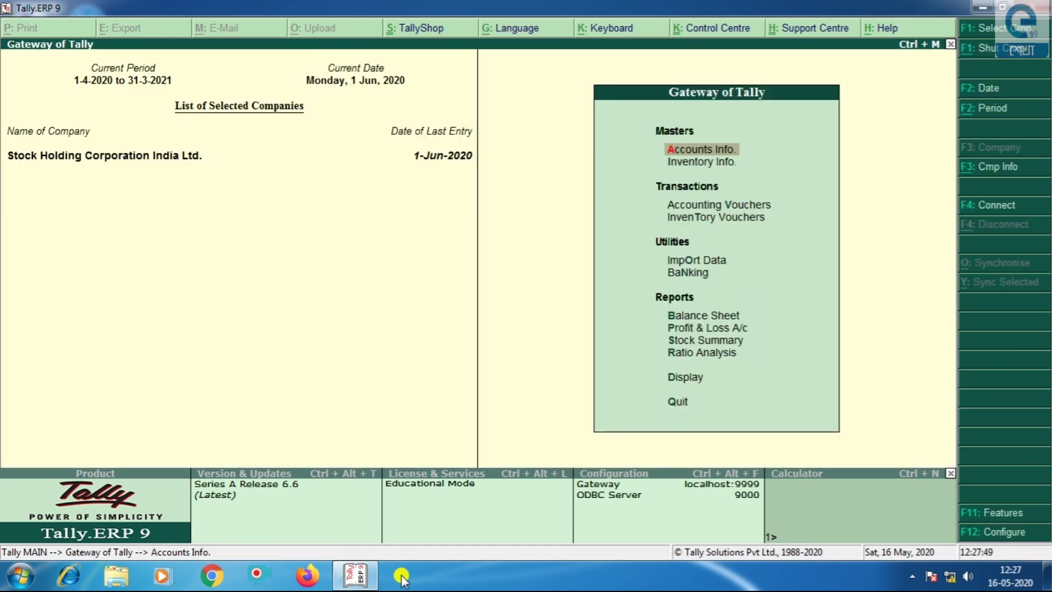